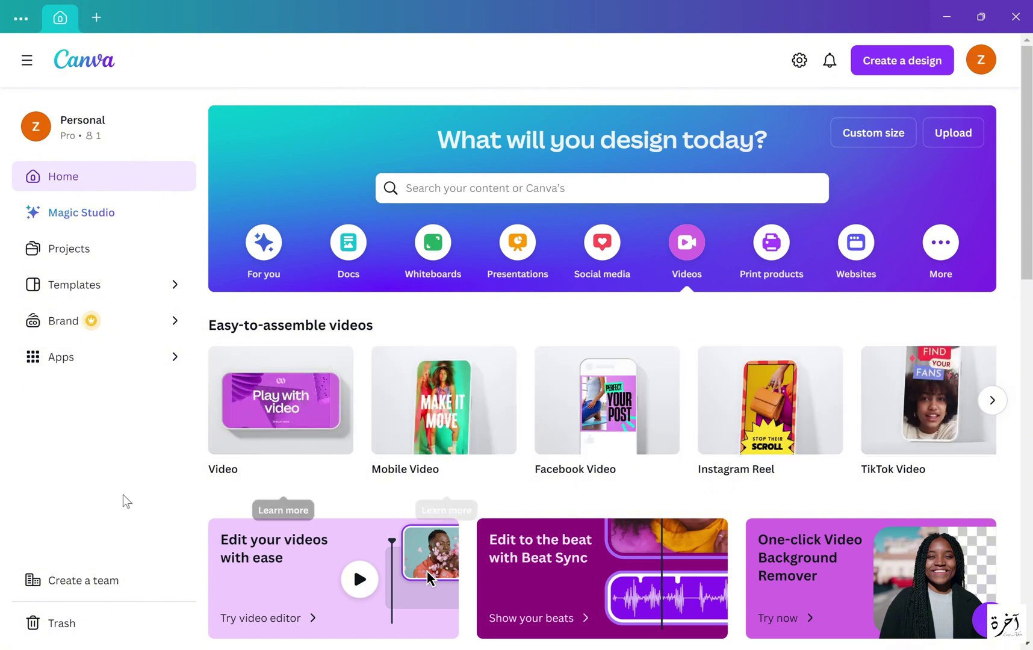
# Browse the video formats and create a blank design in the standard Video format
pyautogui.click(993, 400)
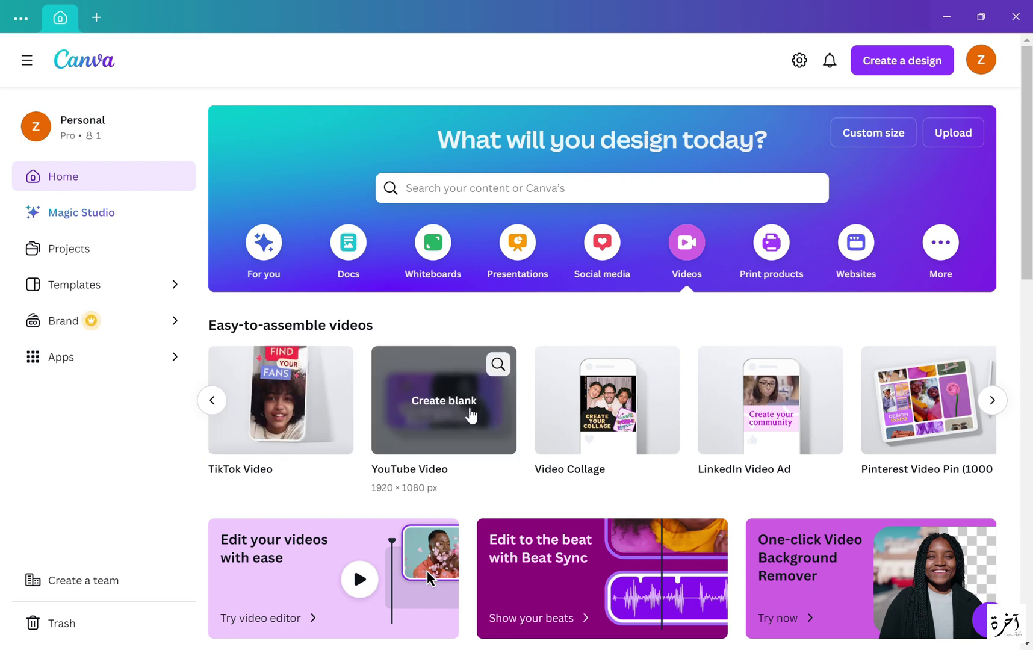
pyautogui.click(212, 401)
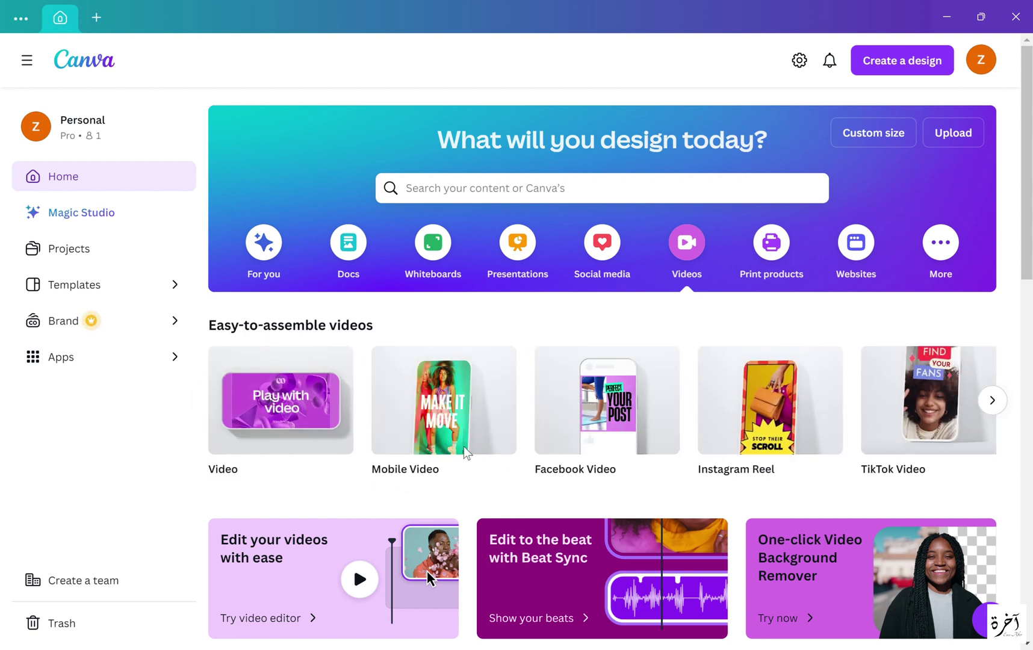
pyautogui.click(317, 418)
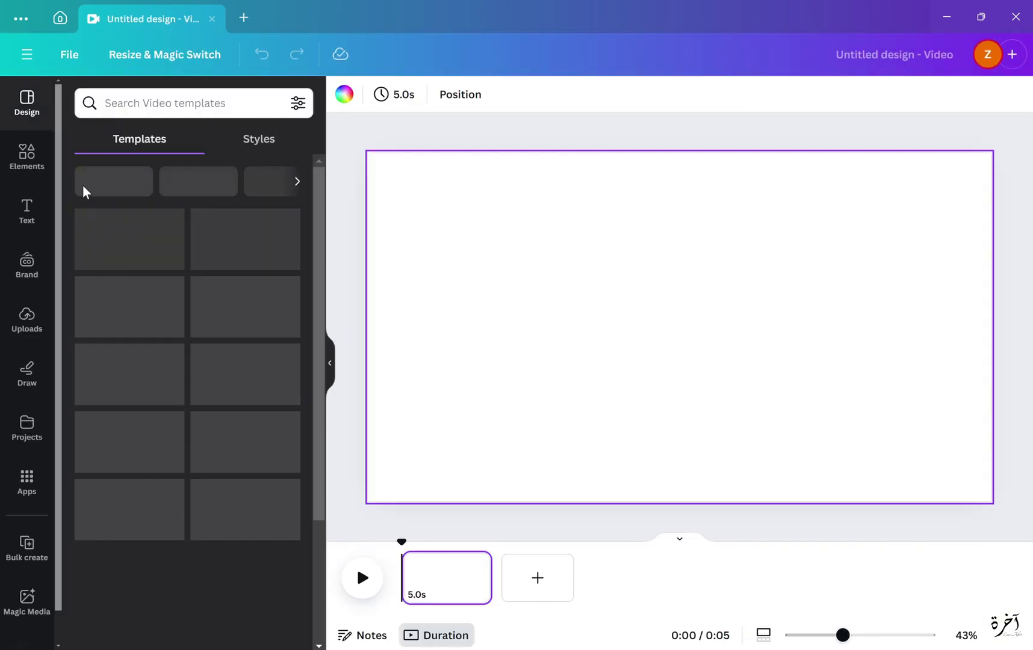
# Search the elements library for "farm" and show only graphics
pyautogui.click(24, 167)
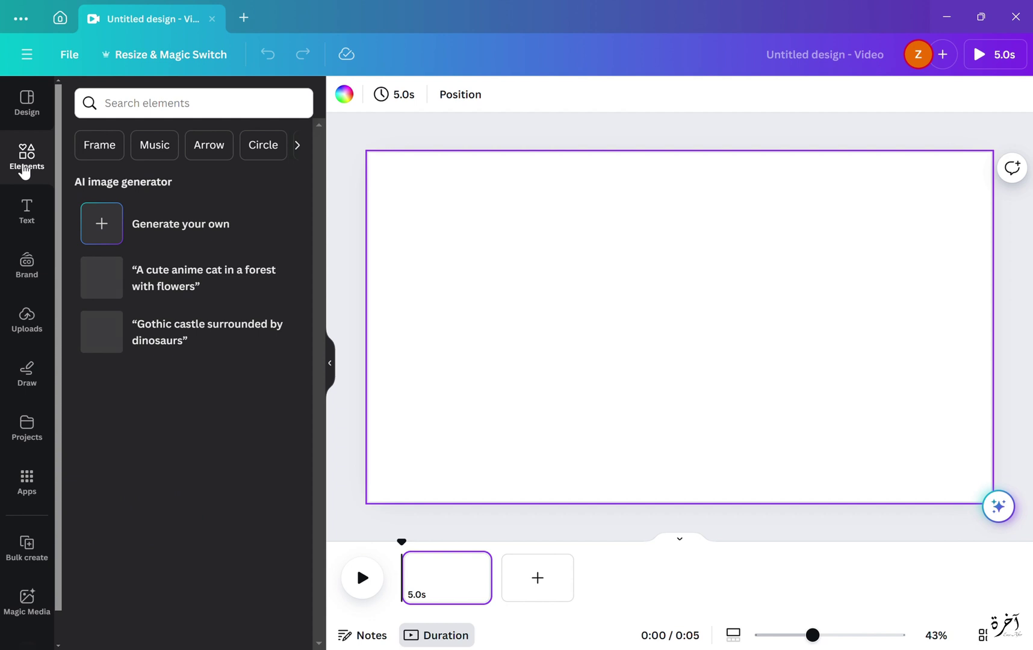
pyautogui.click(137, 110)
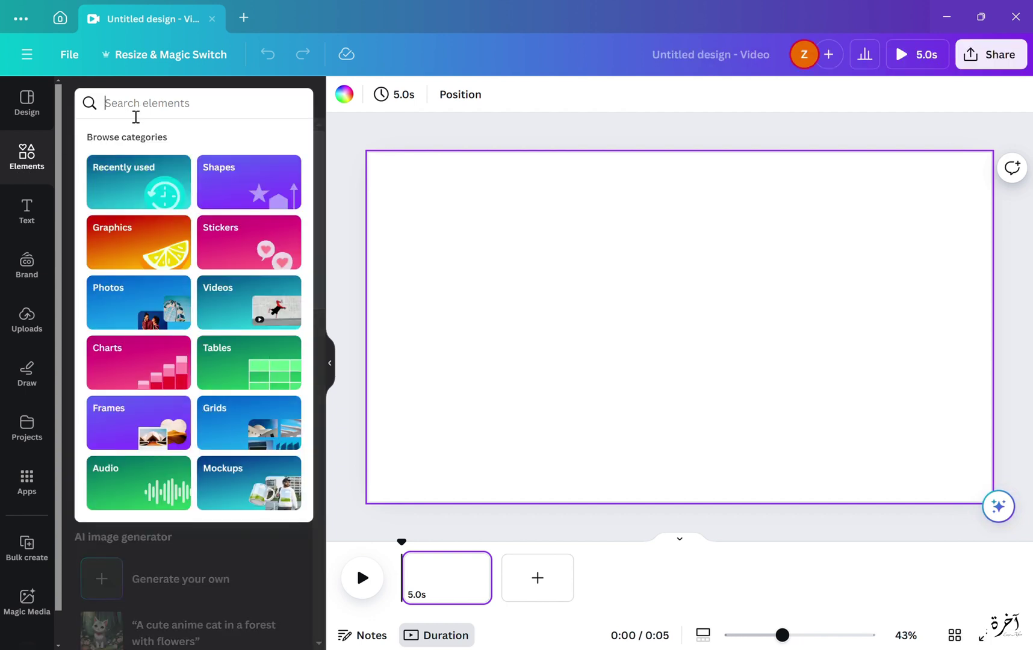
pyautogui.write('farm')
pyautogui.press('Return')
pyautogui.click(140, 145)
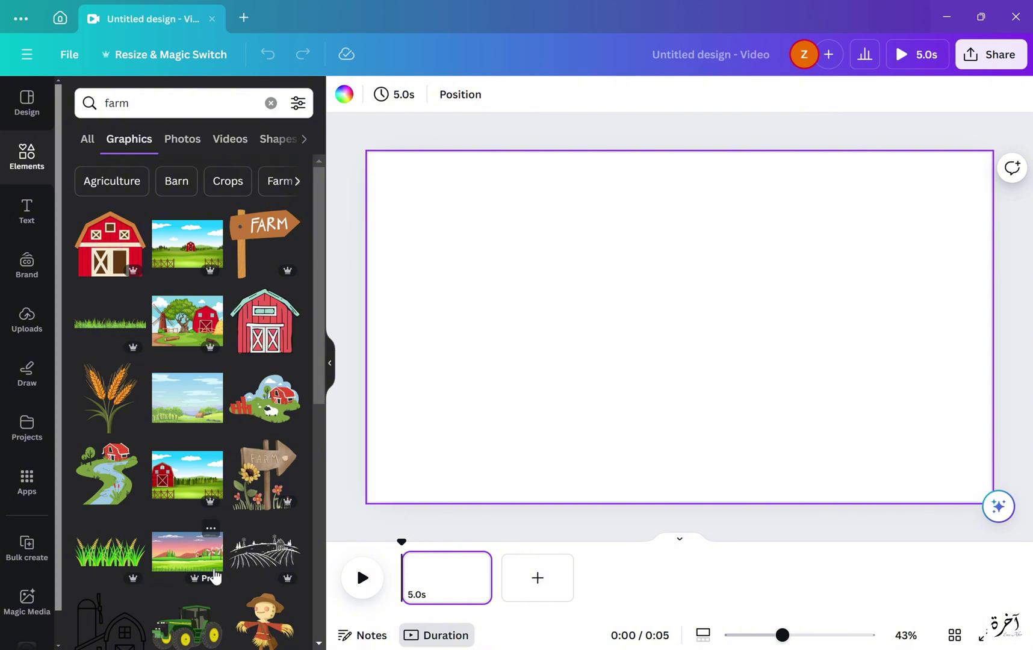
# Insert the farm landscape graphic with the red barn and enlarge it to fill the whole page
pyautogui.click(184, 233)
pyautogui.rightClick(712, 309)
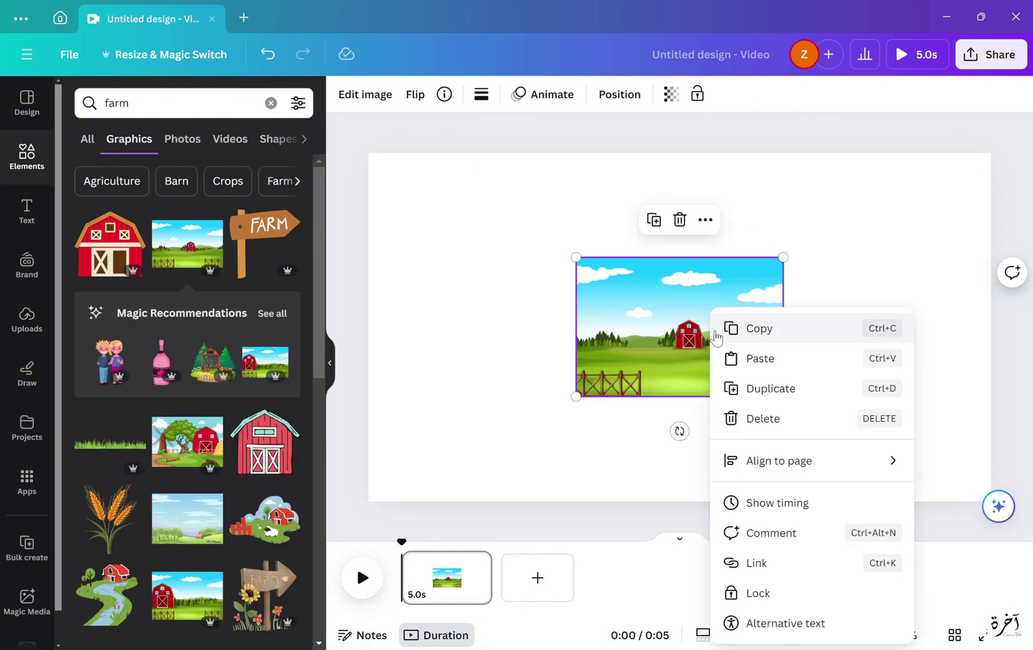
pyautogui.click(632, 323)
pyautogui.moveTo(576, 397); pyautogui.dragTo(319, 483)
pyautogui.moveTo(489, 506); pyautogui.dragTo(596, 426)
pyautogui.rightClick(513, 400)
pyautogui.moveTo(468, 462); pyautogui.dragTo(303, 516)
pyautogui.moveTo(519, 479); pyautogui.dragTo(590, 441)
pyautogui.moveTo(395, 518); pyautogui.dragTo(325, 536)
pyautogui.moveTo(512, 421); pyautogui.dragTo(541, 394)
pyautogui.click(349, 271)
# Search the graphics for "animals" with the Animated filter on
pyautogui.moveTo(148, 106); pyautogui.dragTo(98, 115)
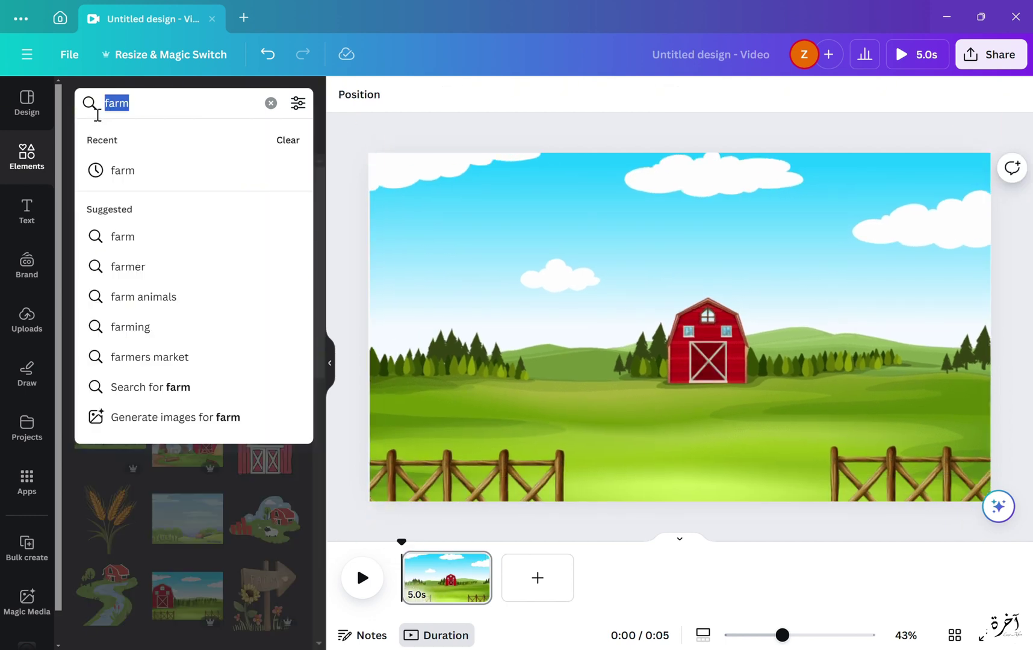
pyautogui.write('animals')
pyautogui.press('Return')
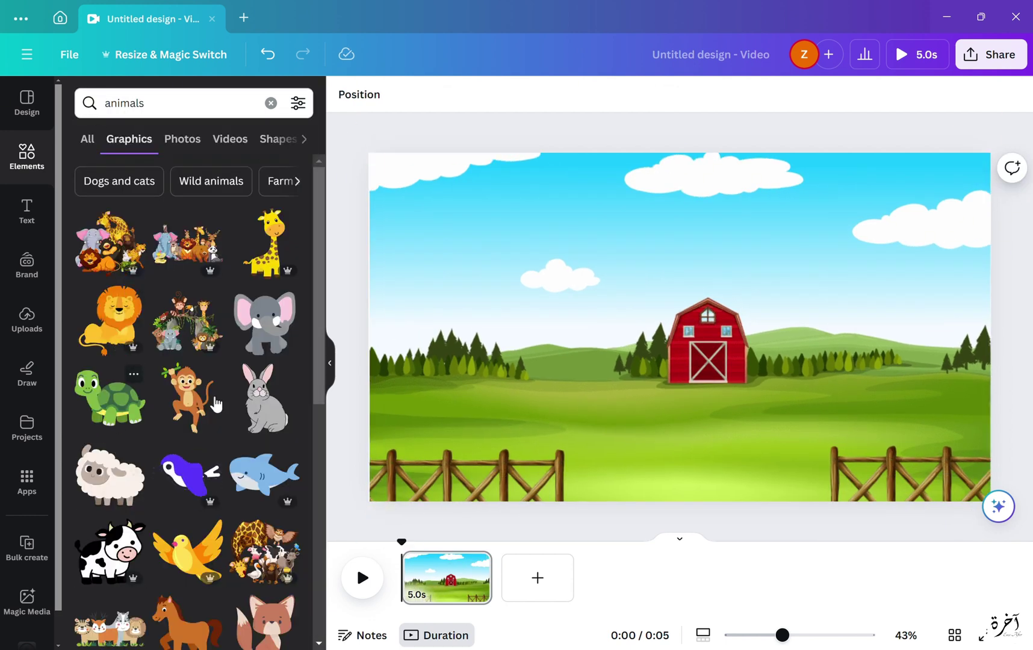
pyautogui.click(298, 103)
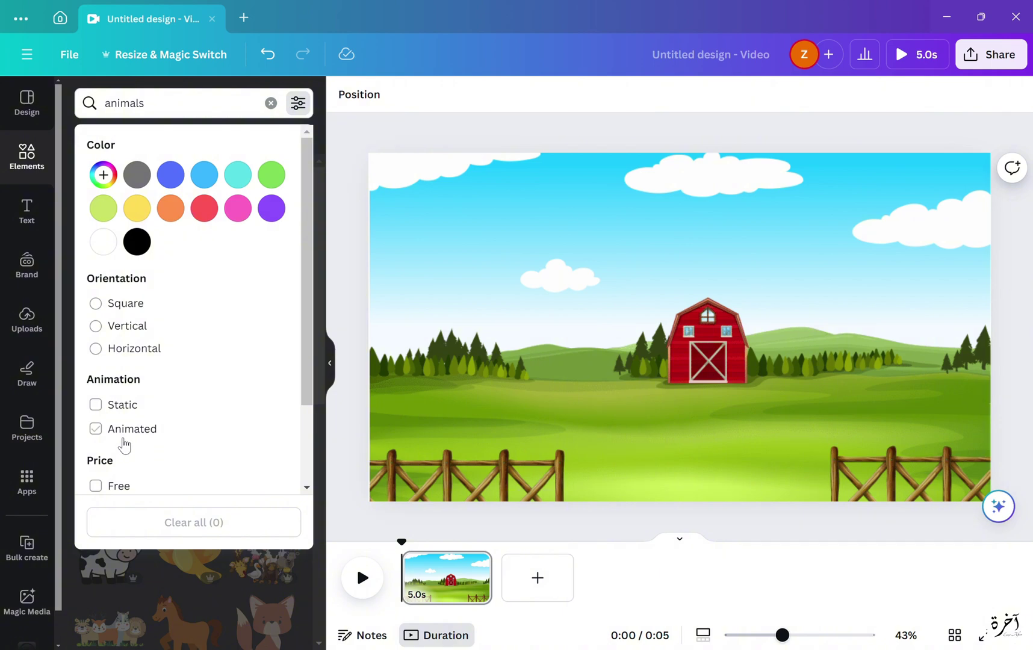
pyautogui.click(194, 111)
pyautogui.press('Return')
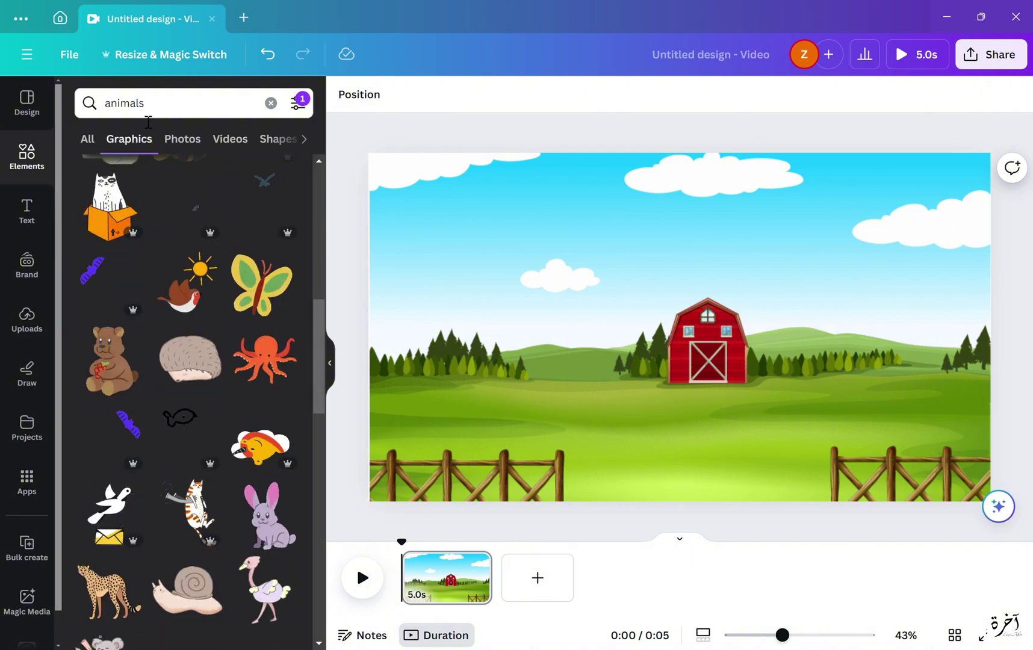
# Search the graphics for "chickens" with the Animated filter on
pyautogui.moveTo(155, 103); pyautogui.dragTo(32, 99)
pyautogui.write('chickens')
pyautogui.press('Return')
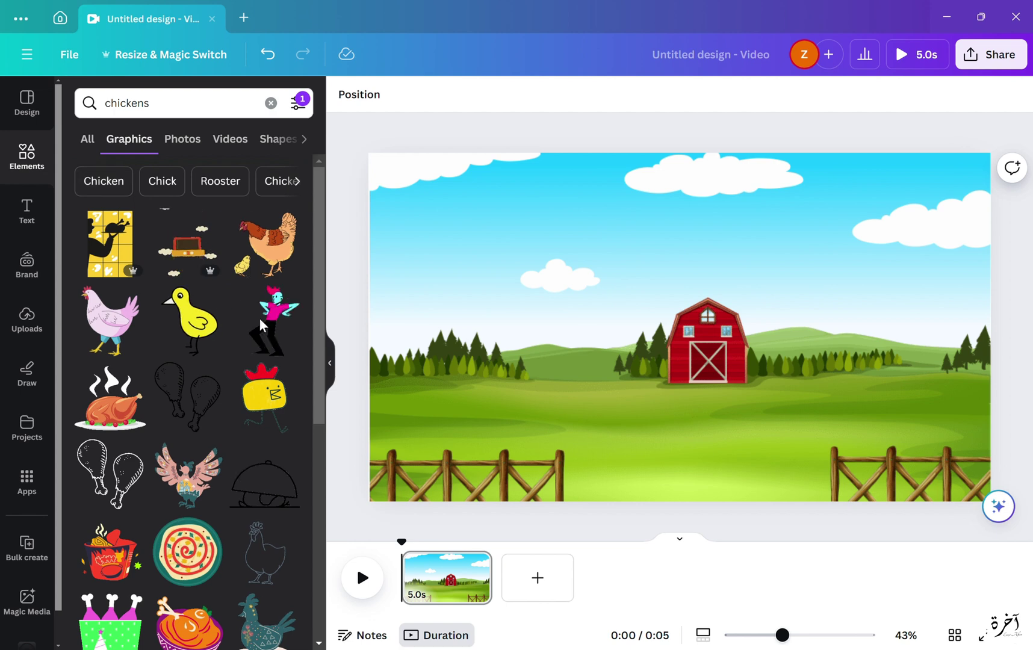
pyautogui.click(299, 104)
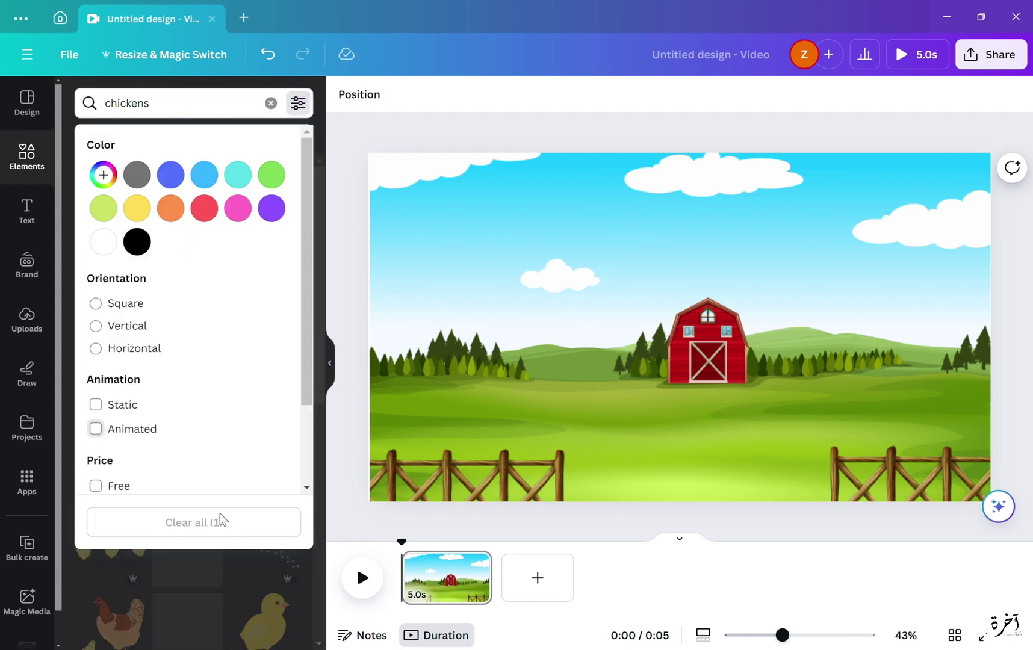
pyautogui.click(151, 432)
pyautogui.click(190, 105)
pyautogui.press('Return')
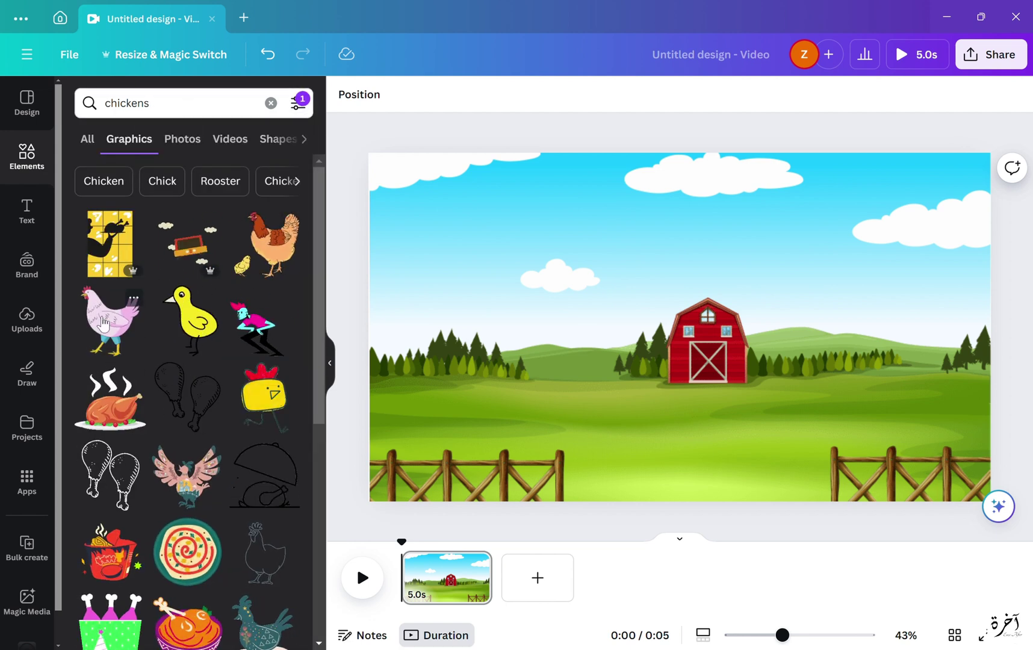
# Add the pink hen, shrink it and place it on the grass below and to the right of the barn
pyautogui.click(108, 325)
pyautogui.moveTo(565, 468); pyautogui.dragTo(744, 263)
pyautogui.moveTo(768, 223); pyautogui.dragTo(782, 440)
# Add the yellow chick at a small size on the grass left of the barn and flip it horizontally
pyautogui.click(188, 329)
pyautogui.moveTo(559, 468); pyautogui.dragTo(767, 227)
pyautogui.moveTo(784, 208); pyautogui.dragTo(568, 396)
pyautogui.click(565, 95)
pyautogui.click(387, 94)
pyautogui.click(444, 134)
pyautogui.click(512, 251)
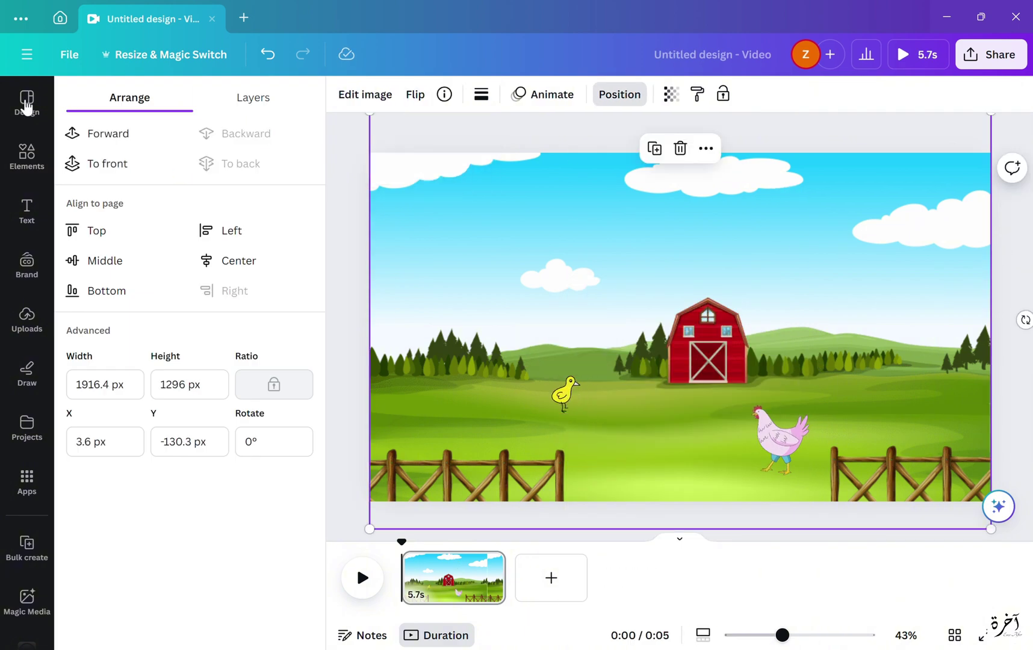
# Search the graphics for "cows" with the Animated filter on
pyautogui.click(26, 156)
pyautogui.write('cows')
pyautogui.press('Return')
pyautogui.click(299, 103)
pyautogui.click(96, 428)
# Add the spotted white cow, shrunk, to the right of the barn and shift the hen and chick further left
pyautogui.click(185, 323)
pyautogui.moveTo(491, 466); pyautogui.dragTo(760, 268)
pyautogui.moveTo(813, 229); pyautogui.dragTo(896, 372)
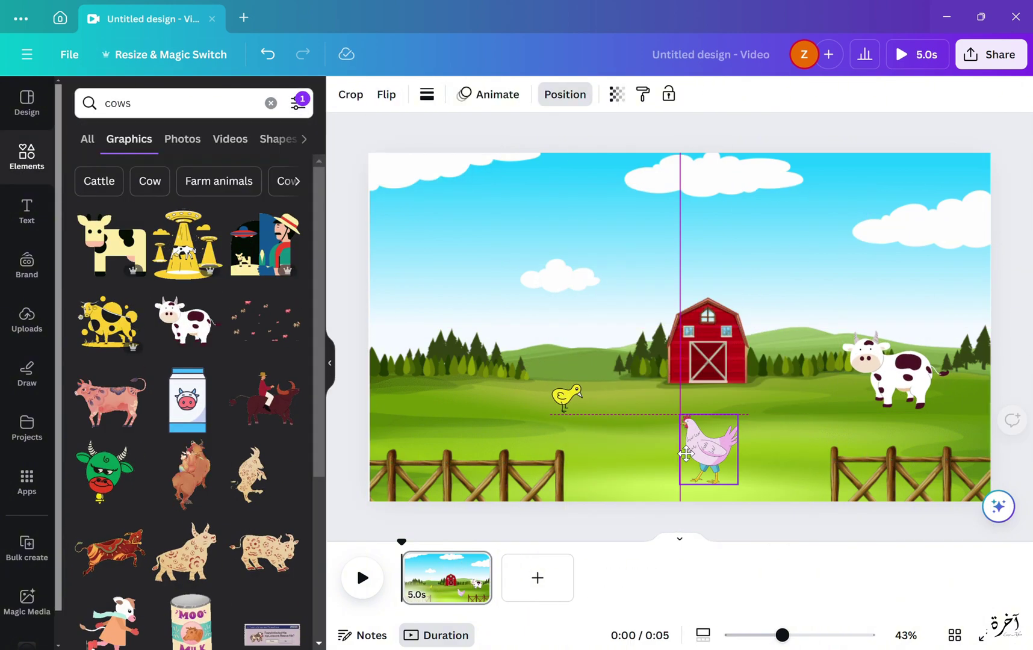
pyautogui.moveTo(687, 454); pyautogui.dragTo(619, 443)
pyautogui.moveTo(566, 397); pyautogui.dragTo(424, 403)
# Search for "horse" with the Animated filter off and place the brown horse on the grass right of the barn
pyautogui.click(271, 104)
pyautogui.write('horse')
pyautogui.press('Return')
pyautogui.click(298, 104)
pyautogui.click(97, 428)
pyautogui.click(265, 321)
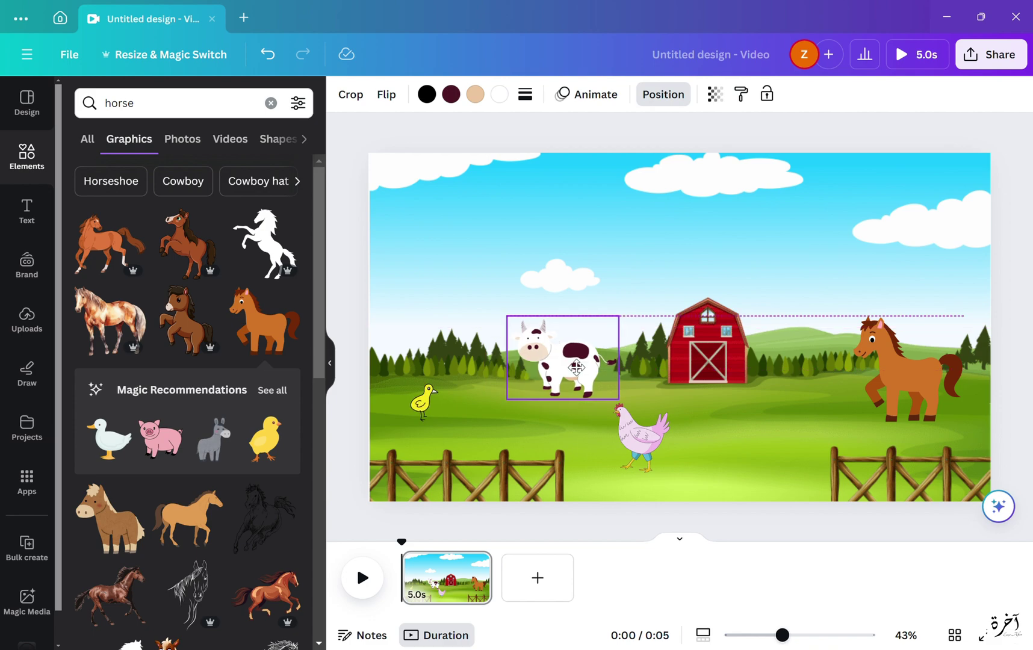
# Move the hen to the right side of the barn and duplicate the shrunken chick to form a group of three
pyautogui.moveTo(641, 438); pyautogui.dragTo(772, 386)
pyautogui.moveTo(440, 385); pyautogui.dragTo(434, 393)
pyautogui.rightClick(419, 426)
pyautogui.click(480, 389)
# Add the white duck from the Magic Recommendations and place it beside the chicks
pyautogui.scroll(-2, 150, 467)
pyautogui.scroll(1, 150, 468)
pyautogui.click(109, 414)
pyautogui.moveTo(692, 361); pyautogui.dragTo(508, 474)
# Search for "animal food" and place the blue pet food bowl at a small size on the grass below the barn
pyautogui.tripleClick(145, 104)
pyautogui.write('animal food')
pyautogui.press('Return')
pyautogui.scroll(-6, 189, 508)
pyautogui.click(265, 360)
pyautogui.moveTo(720, 468); pyautogui.dragTo(687, 502)
# Search the graphics for "dog" without any filter applied
pyautogui.write('dog')
pyautogui.click(298, 104)
pyautogui.click(87, 471)
pyautogui.scroll(7, 144, 433)
pyautogui.click(298, 103)
pyautogui.click(86, 471)
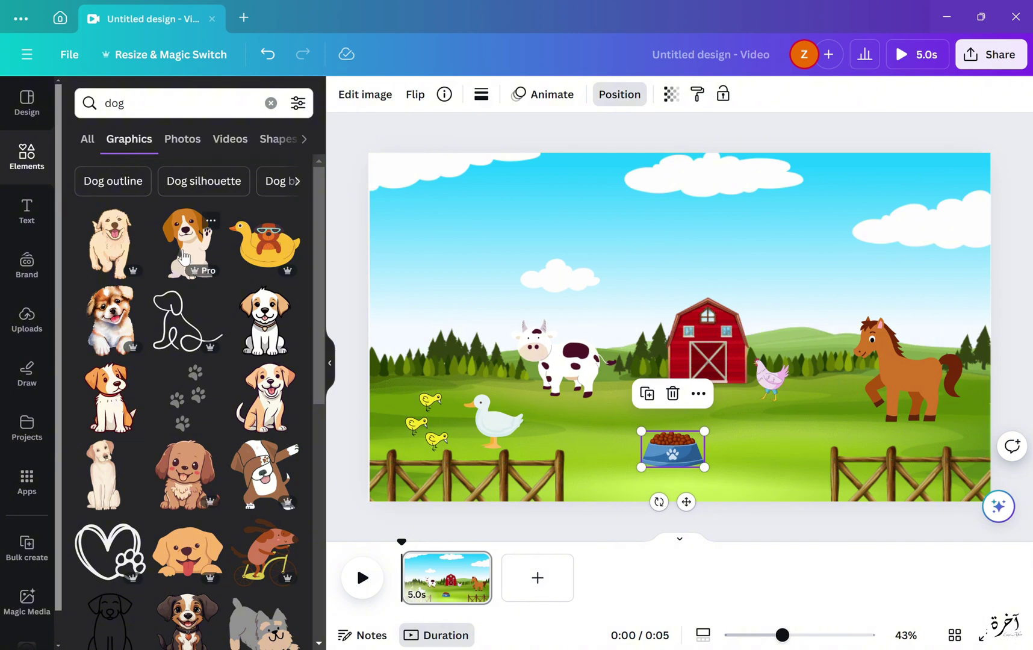
# Add the waving brown and white puppy, shrunk, in front of the barn and move the food bowl beside it
pyautogui.click(188, 243)
pyautogui.moveTo(580, 186); pyautogui.dragTo(730, 397)
pyautogui.moveTo(755, 433); pyautogui.dragTo(736, 431)
pyautogui.moveTo(674, 451); pyautogui.dragTo(777, 481)
# Place a pair of small hens at the barn's left side, and flip the cow horizontally and shrink it beside the trees
pyautogui.moveTo(783, 383); pyautogui.dragTo(657, 384)
pyautogui.click(563, 361)
pyautogui.click(387, 95)
pyautogui.click(415, 128)
pyautogui.moveTo(563, 361); pyautogui.dragTo(569, 316)
pyautogui.moveTo(513, 272); pyautogui.dragTo(533, 307)
pyautogui.moveTo(643, 378); pyautogui.dragTo(649, 391)
pyautogui.click(629, 332)
pyautogui.click(867, 364)
# Search the graphics for "birds"
pyautogui.doubleClick(114, 103)
pyautogui.write('birds')
pyautogui.press('Return')
pyautogui.click(112, 325)
pyautogui.click(272, 519)
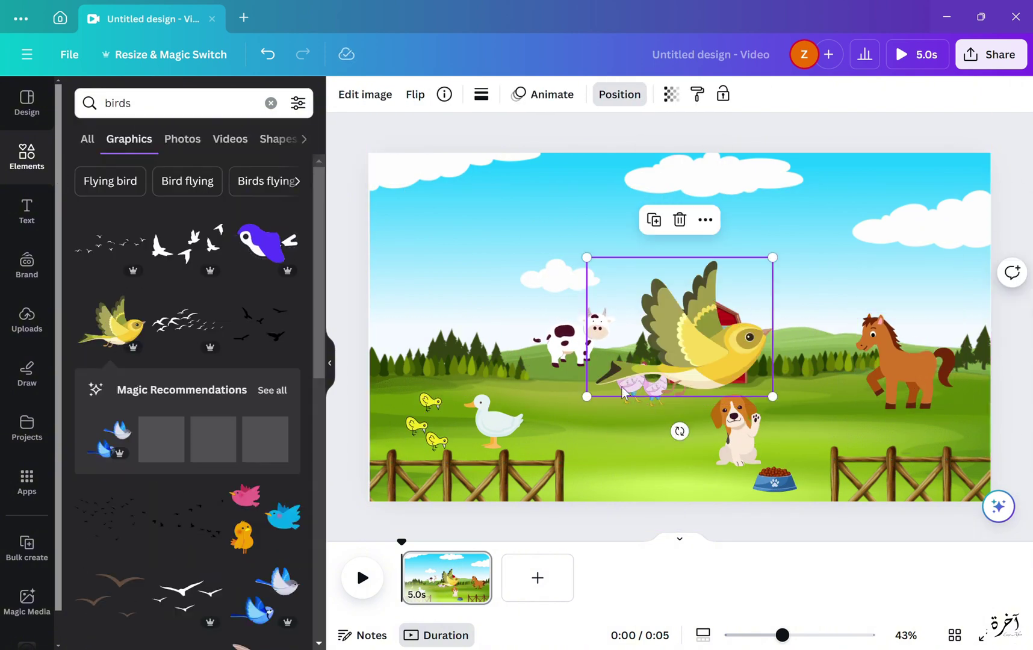
pyautogui.moveTo(539, 467); pyautogui.dragTo(765, 243)
pyautogui.moveTo(794, 230); pyautogui.dragTo(839, 229)
pyautogui.press('Delete')
# Add a small blue bird to the sky right of the barn and a horizontally flipped orange bird to the sky on the left
pyautogui.click(109, 476)
pyautogui.moveTo(507, 461); pyautogui.dragTo(814, 223)
pyautogui.scroll(-8, 180, 385)
pyautogui.click(265, 233)
pyautogui.click(415, 94)
pyautogui.click(459, 138)
pyautogui.moveTo(662, 247); pyautogui.dragTo(474, 229)
# Search the graphics for "sun" with the Animated filter on
pyautogui.doubleClick(114, 103)
pyautogui.write('sun')
pyautogui.press('Return')
pyautogui.click(298, 103)
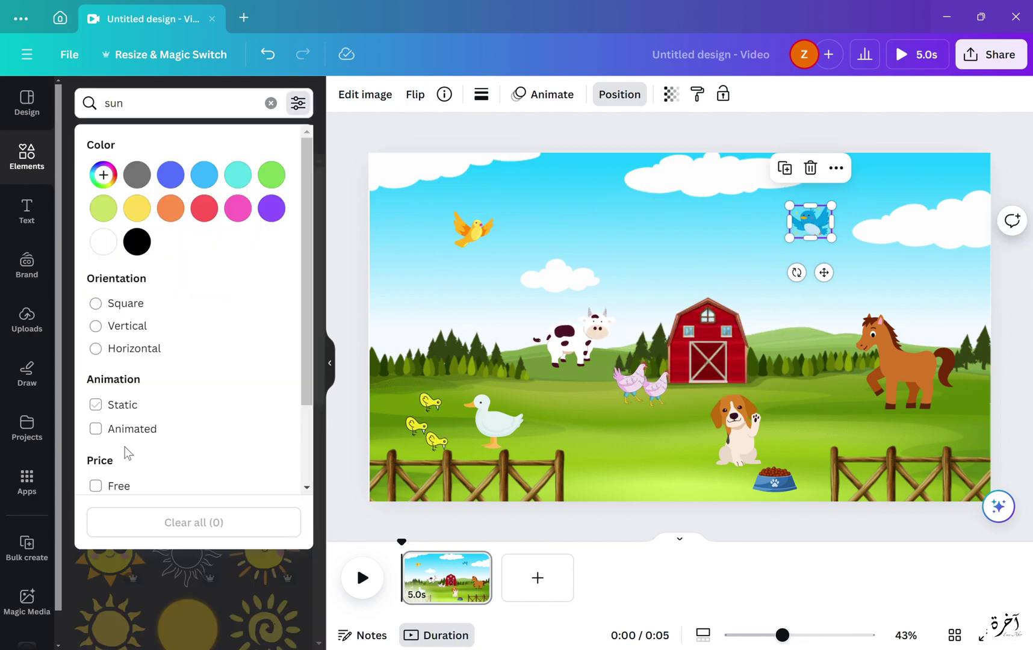
pyautogui.click(95, 429)
# Add the smiling yellow sun, shrink it and place it in the page's upper-right corner
pyautogui.click(110, 476)
pyautogui.moveTo(540, 466); pyautogui.dragTo(733, 275)
pyautogui.moveTo(784, 259); pyautogui.dragTo(950, 223)
# Draw custom animation paths: a looping leftward flight for the blue bird and a wavy rightward flight for the orange bird
pyautogui.click(810, 221)
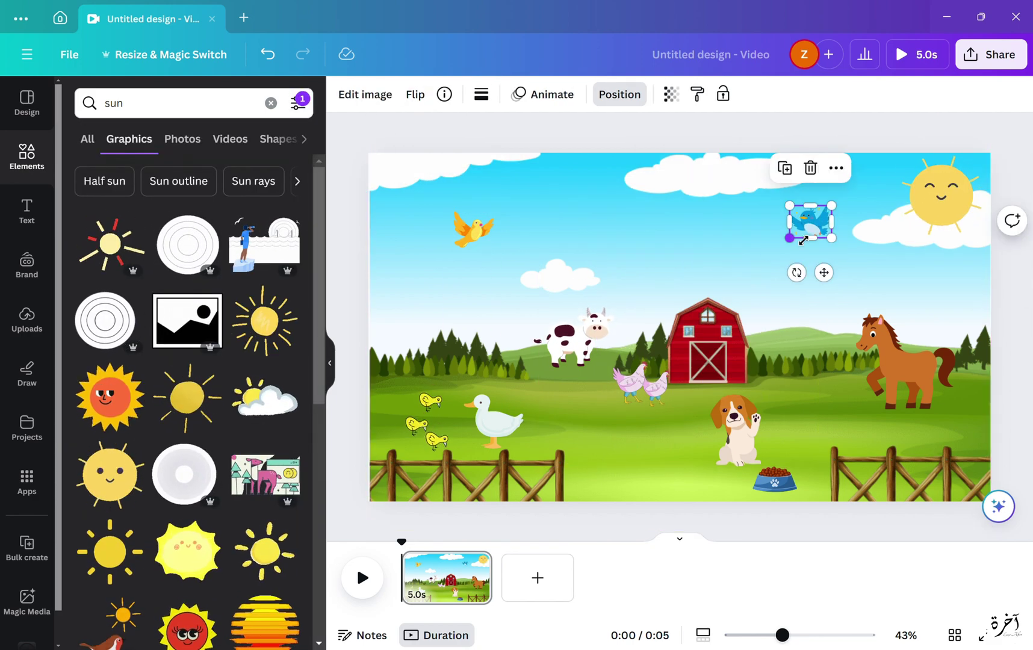
pyautogui.click(557, 106)
pyautogui.click(173, 253)
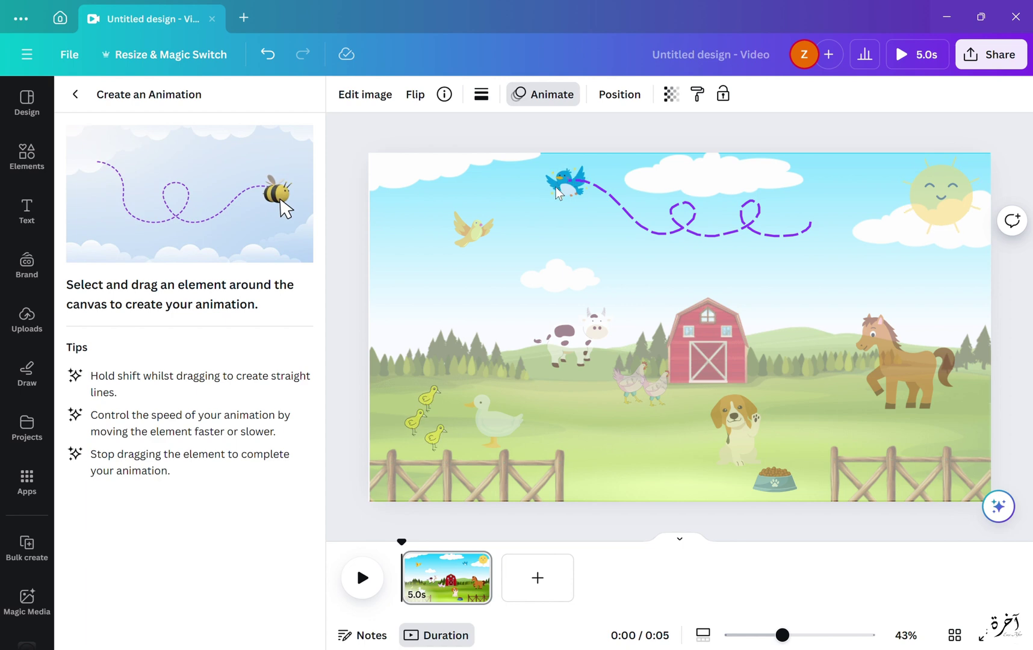
pyautogui.moveTo(555, 191); pyautogui.dragTo(560, 192)
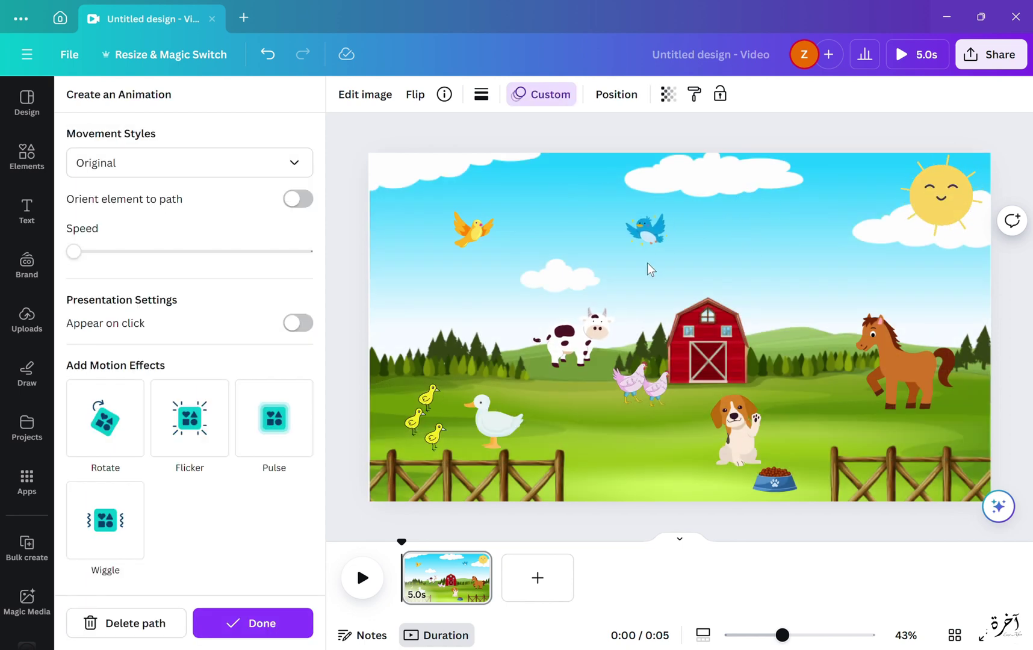
pyautogui.click(474, 229)
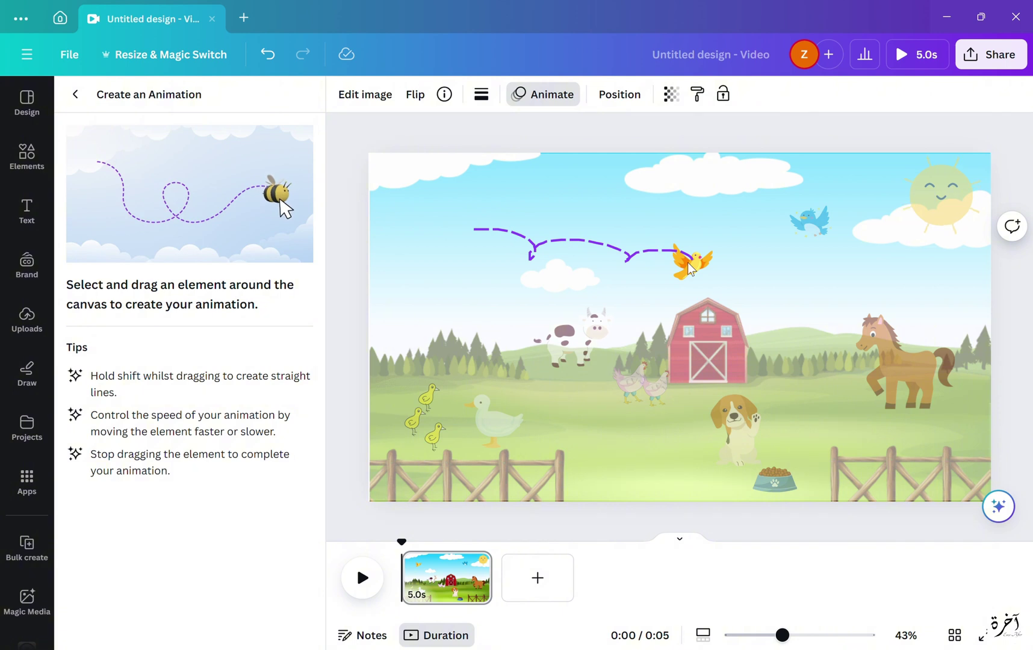
pyautogui.moveTo(785, 258); pyautogui.dragTo(786, 259)
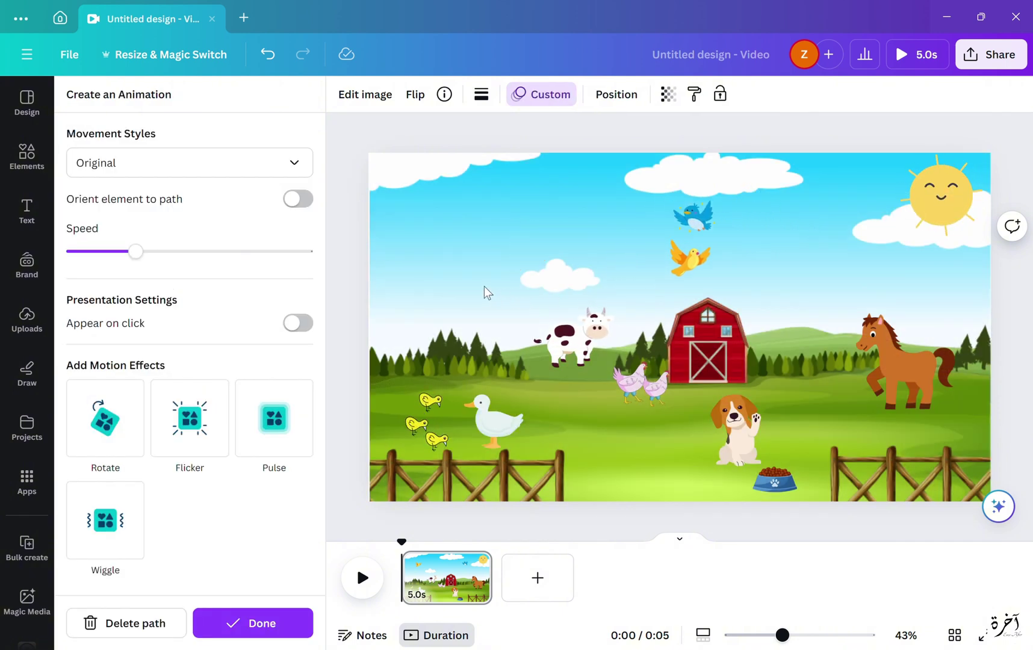
# Set the blue bird's movement style to Smooth and try the Rotate, Flicker, Pulse and Wiggle motion effects
pyautogui.click(138, 165)
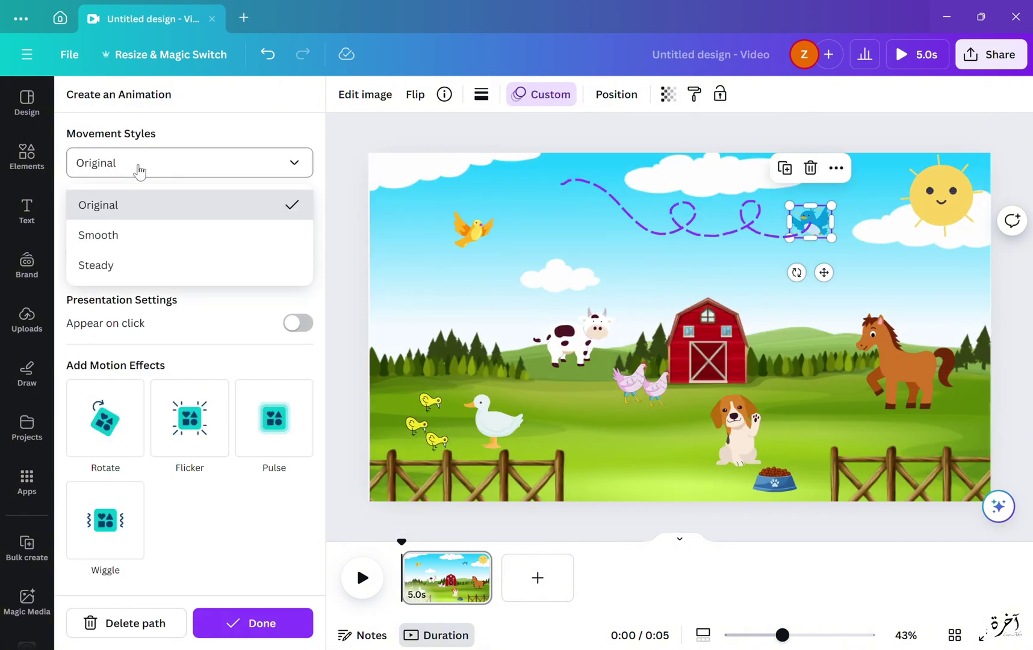
pyautogui.click(107, 246)
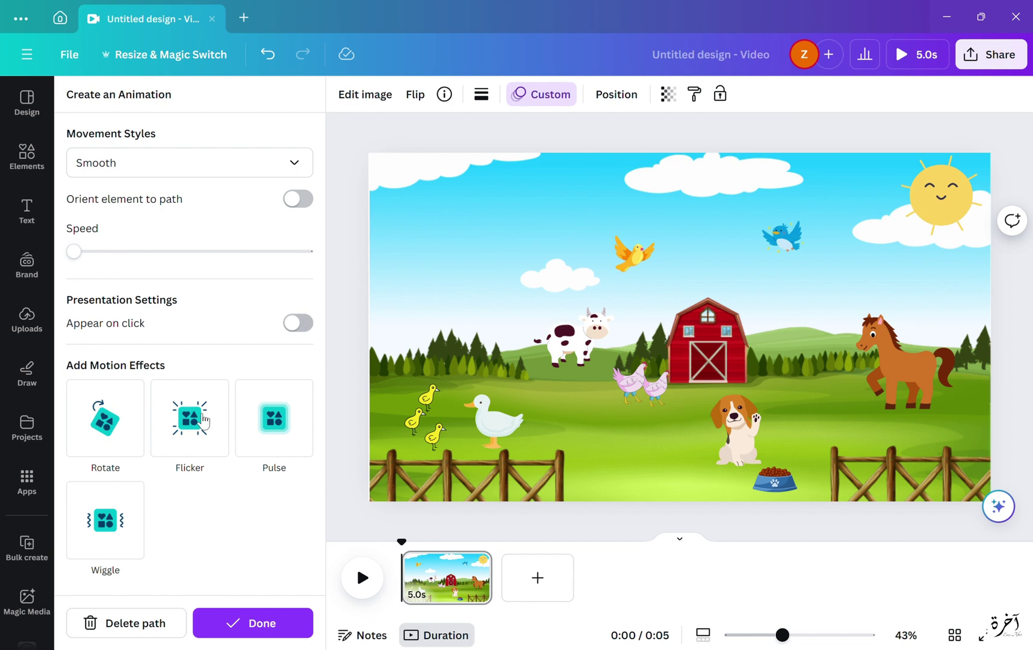
pyautogui.click(185, 442)
pyautogui.click(129, 447)
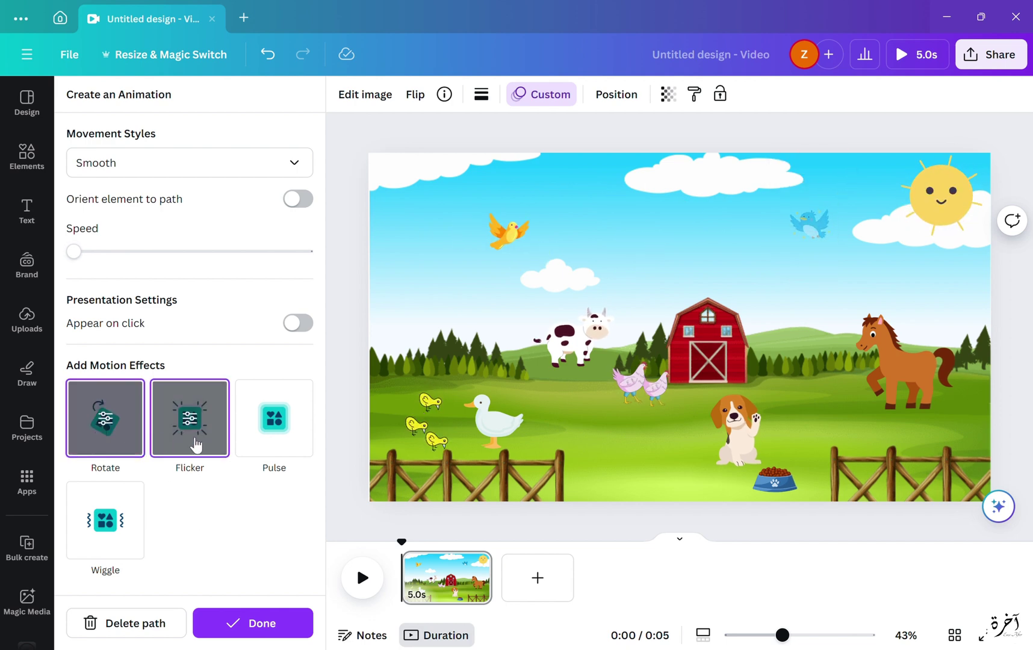
pyautogui.click(269, 443)
pyautogui.click(117, 536)
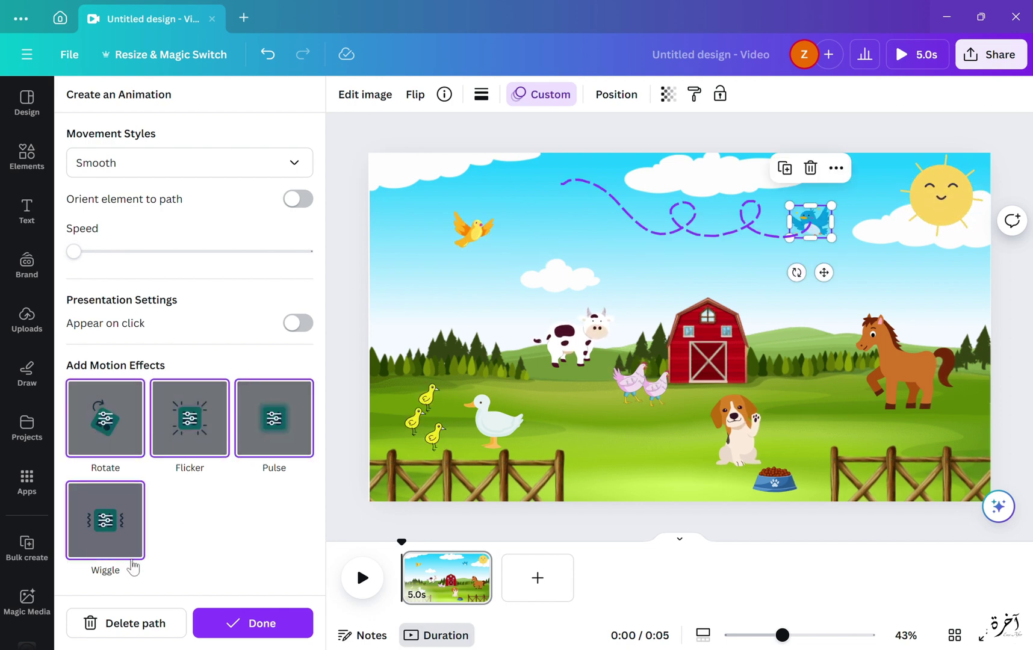
pyautogui.click(140, 529)
# Replace the blue bird's path with a new looping flight across the sky to the left, using the Smooth movement style
pyautogui.click(72, 94)
pyautogui.click(147, 633)
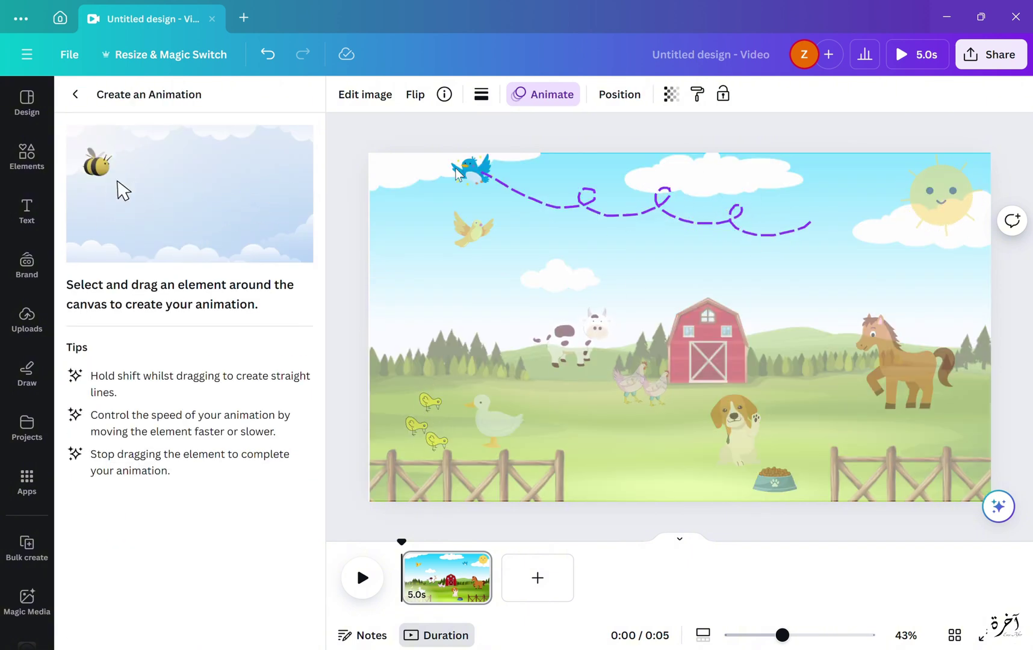
pyautogui.moveTo(552, 208); pyautogui.dragTo(391, 199)
pyautogui.click(228, 164)
pyautogui.click(204, 235)
pyautogui.click(265, 428)
pyautogui.click(190, 211)
pyautogui.click(175, 451)
pyautogui.click(189, 210)
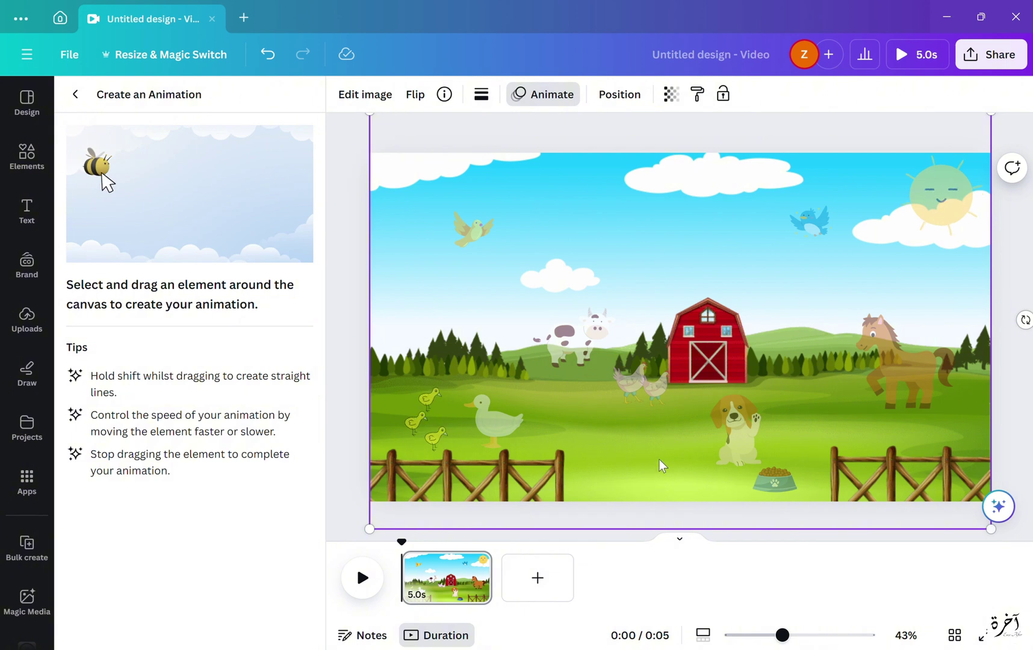
# Add a second page and search the graphics for "meadow" with the Animated filter off
pyautogui.click(546, 577)
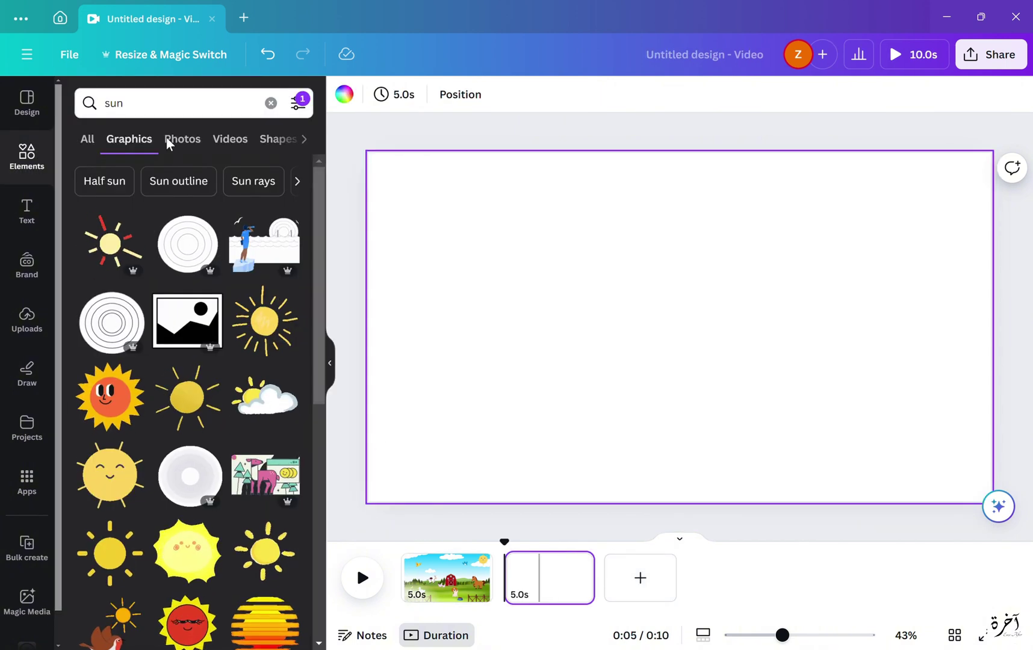
pyautogui.click(62, 106)
pyautogui.write('meadow')
pyautogui.press('Return')
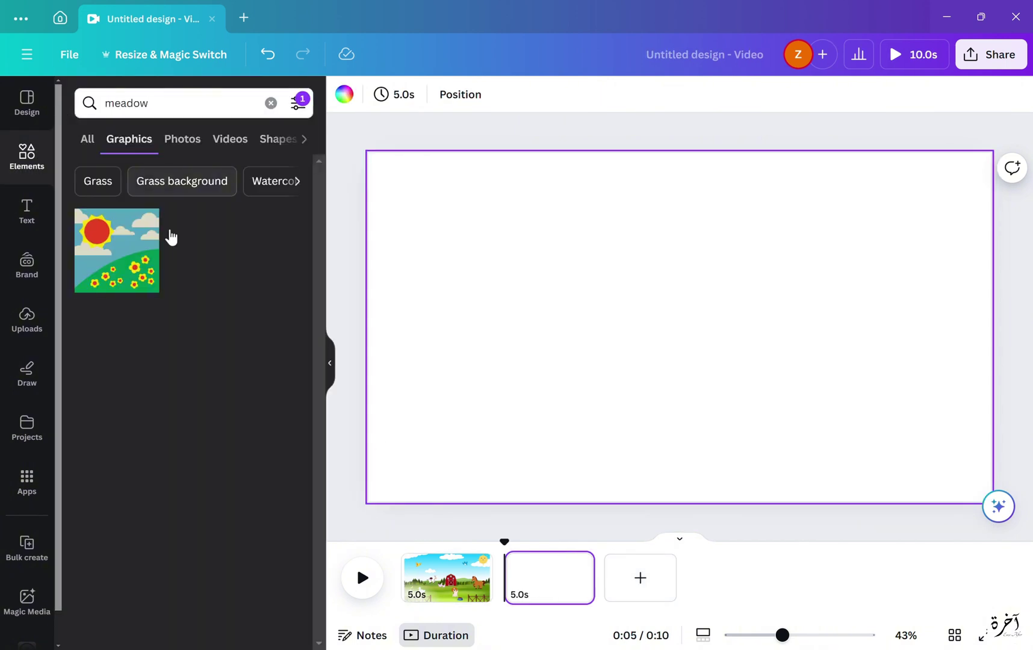
pyautogui.click(298, 102)
pyautogui.click(120, 424)
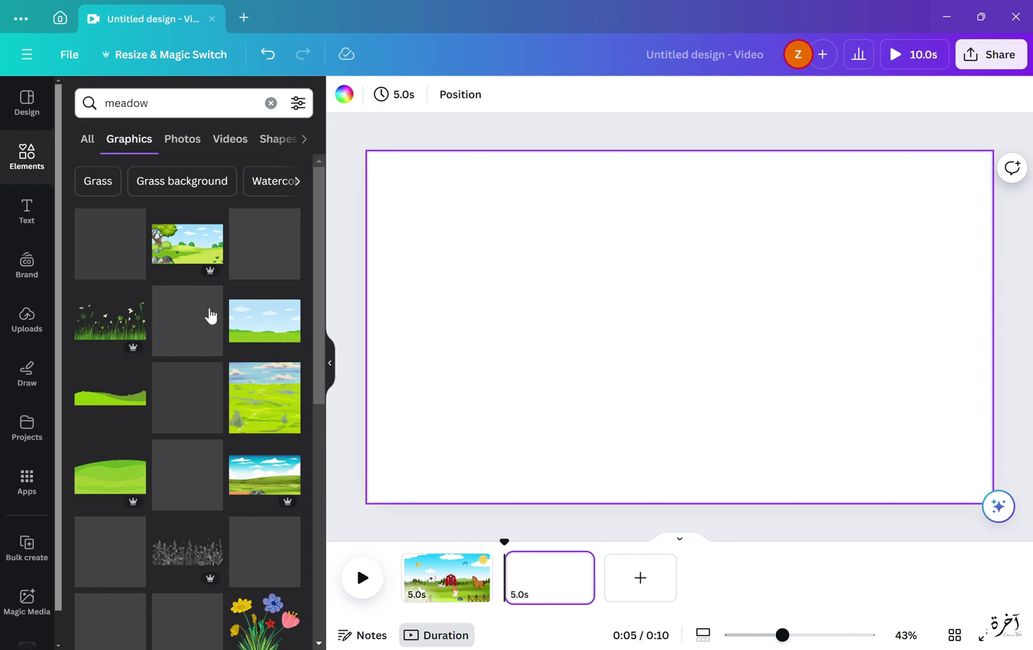
pyautogui.click(131, 229)
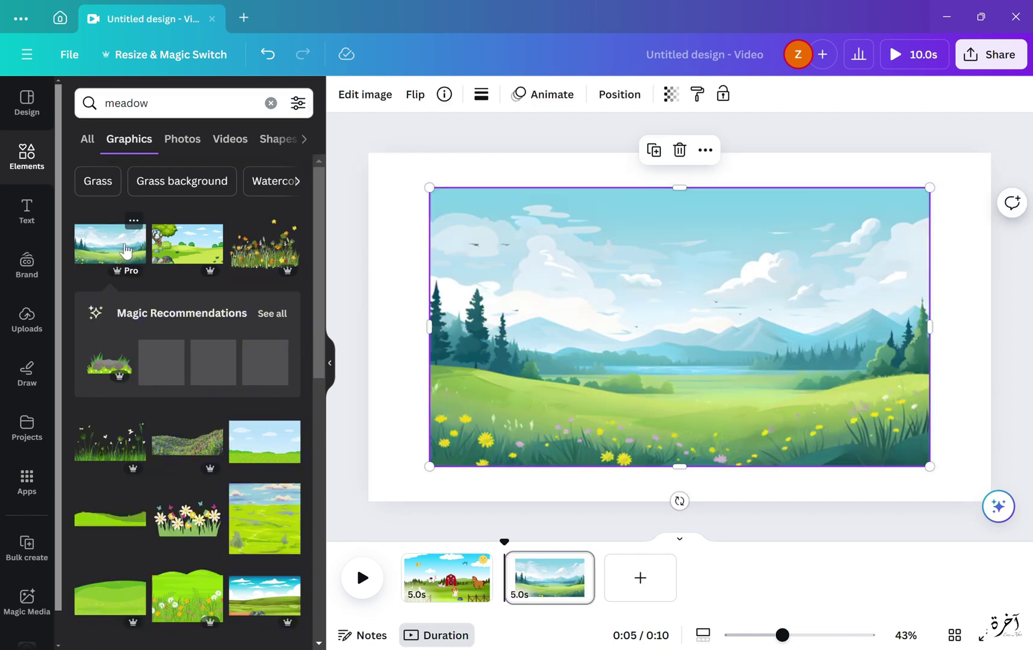
pyautogui.press('Delete')
pyautogui.click(187, 244)
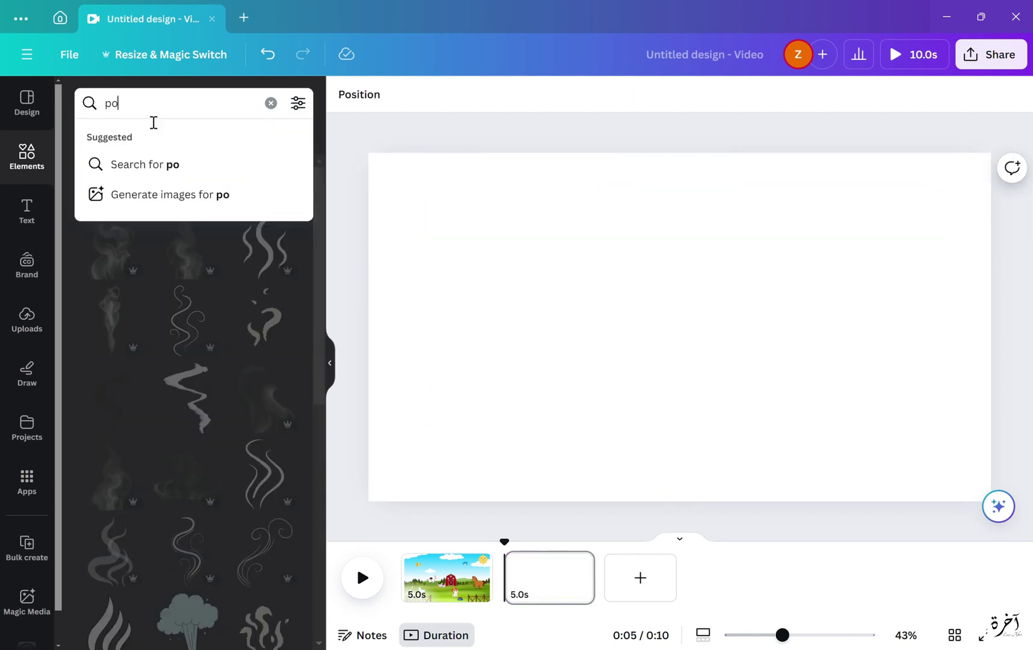
# Search the graphics for "pond" and set the scene with the tree, white fence and stream as the page background
pyautogui.write('nd')
pyautogui.press('Return')
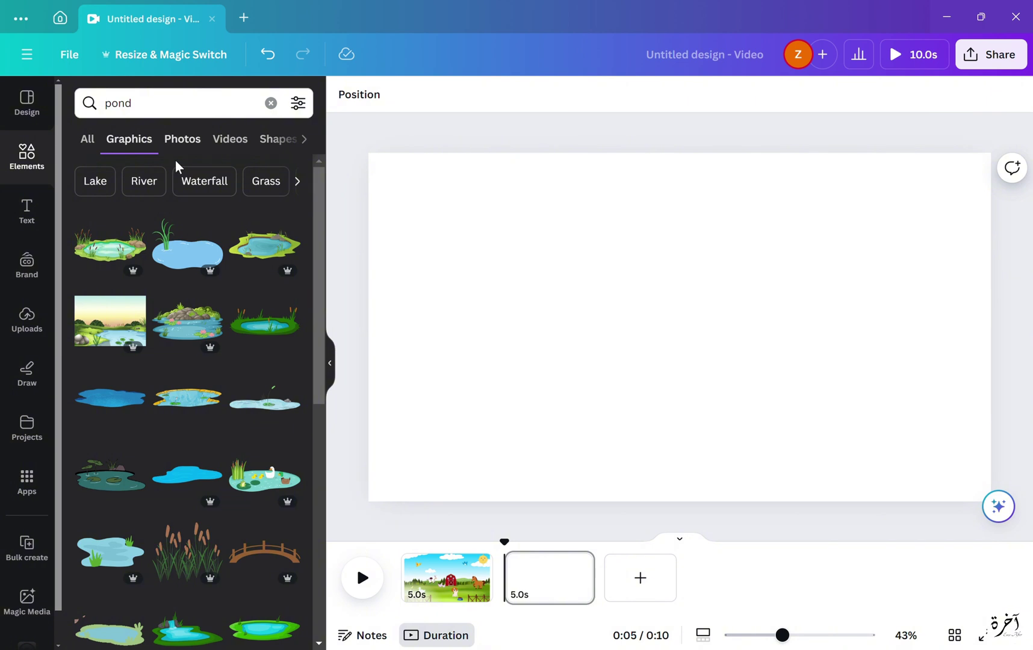
pyautogui.scroll(-5, 231, 360)
pyautogui.click(265, 351)
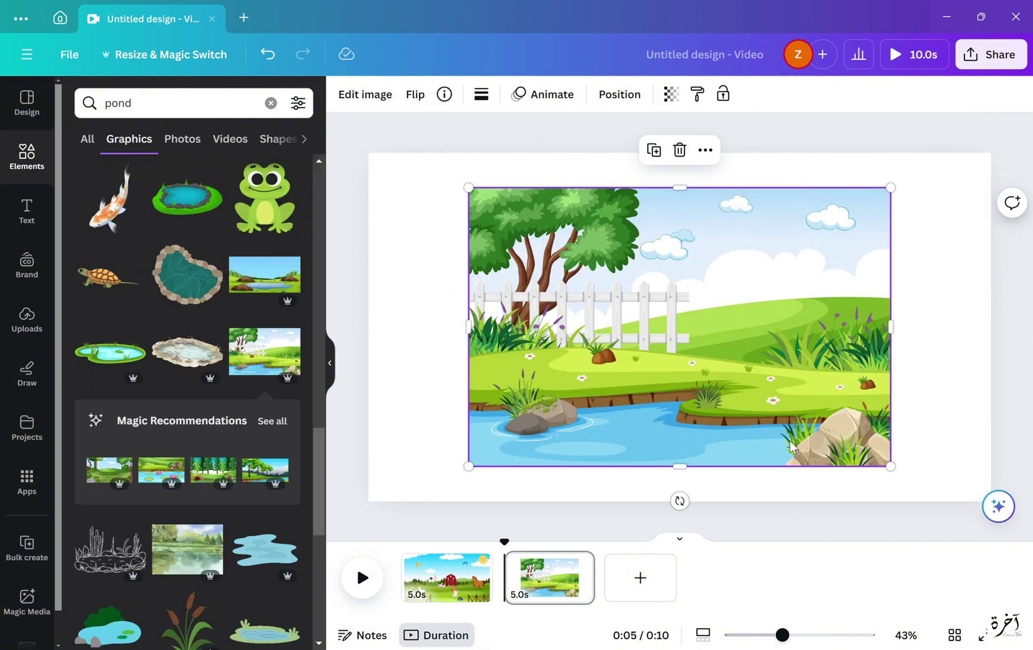
pyautogui.rightClick(587, 396)
pyautogui.click(697, 595)
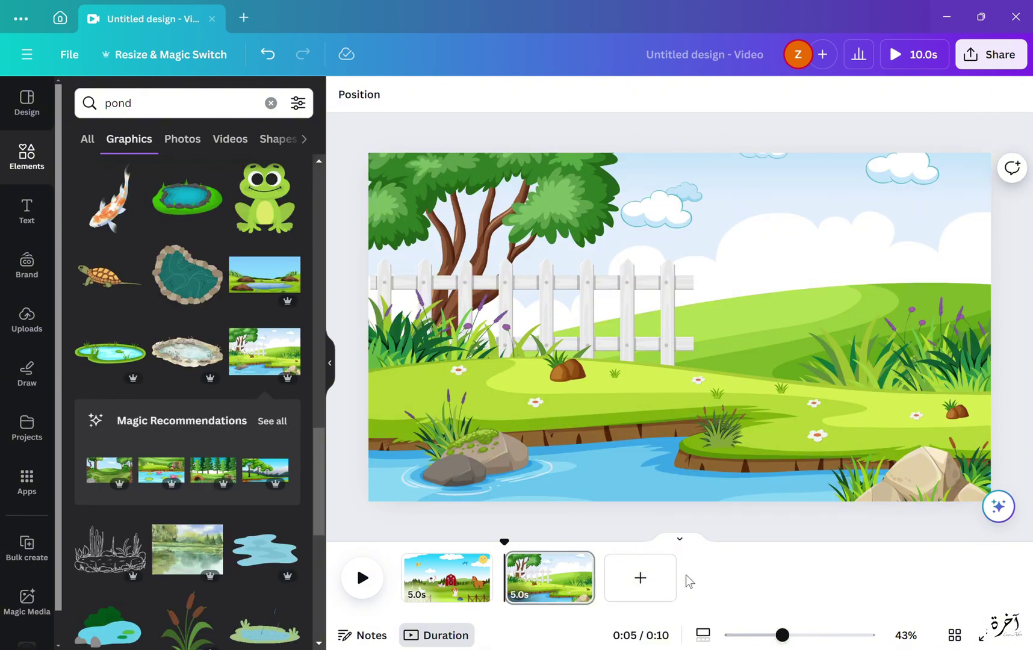
# Search the graphics for "ducks"
pyautogui.moveTo(169, 116); pyautogui.dragTo(63, 116)
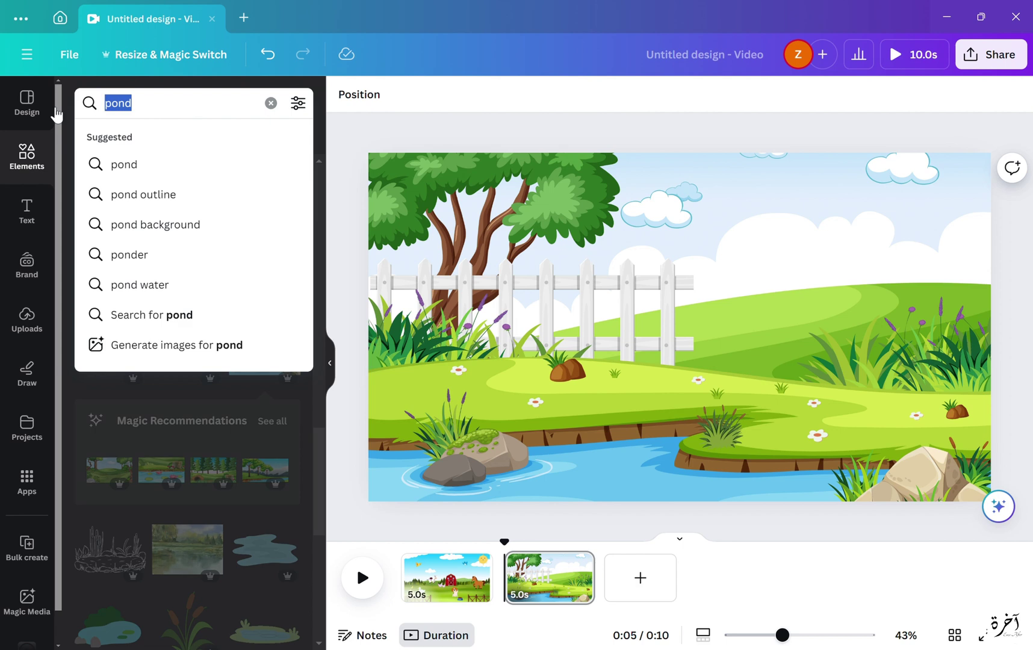
pyautogui.write('ducks')
pyautogui.press('Return')
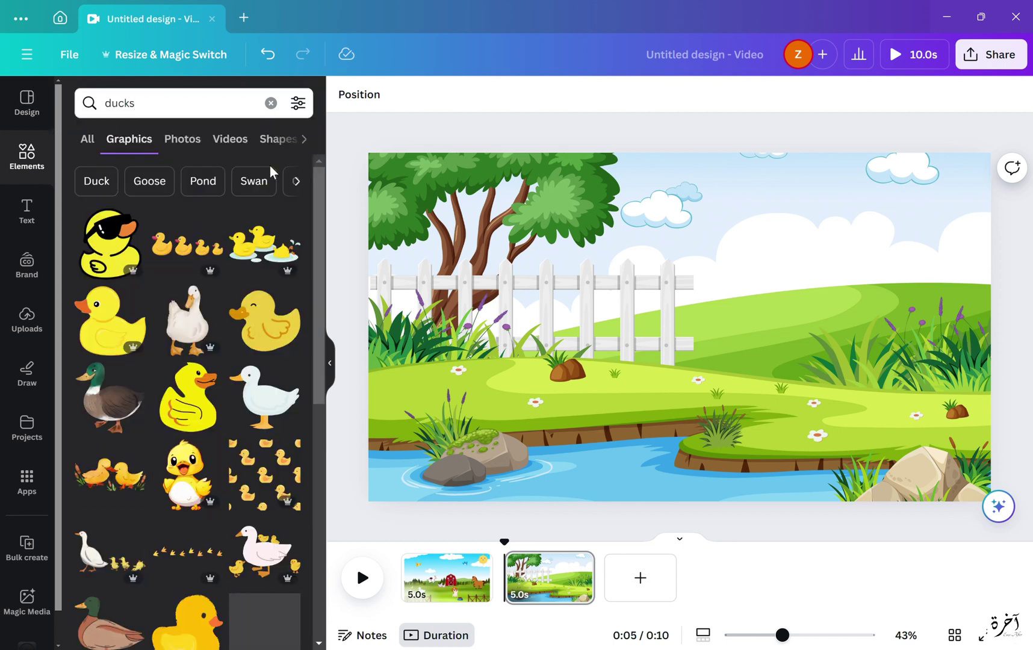
pyautogui.click(297, 103)
pyautogui.click(131, 427)
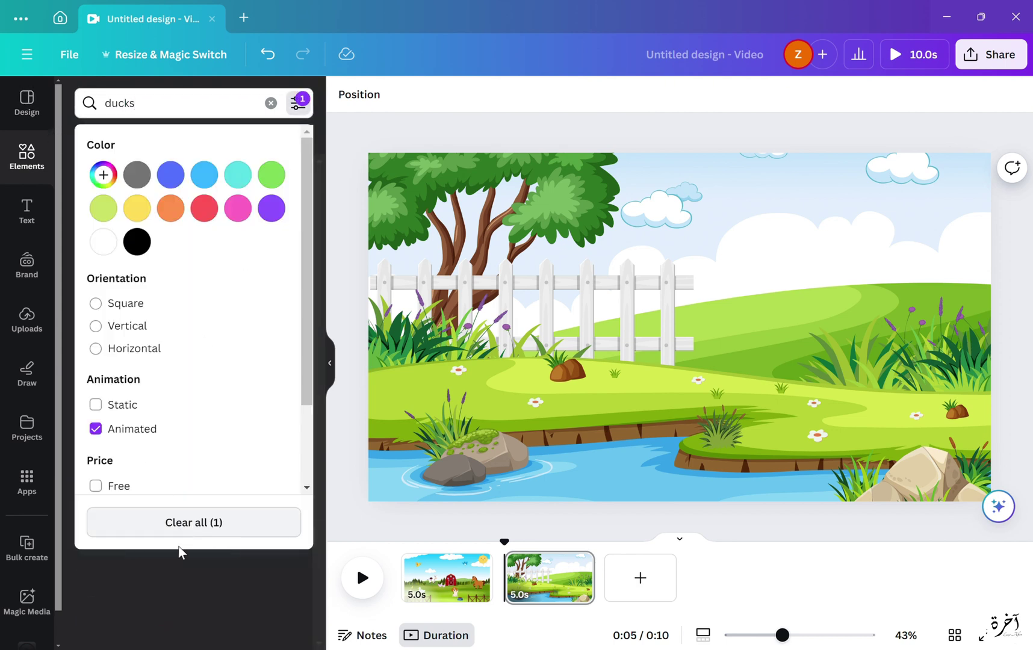
pyautogui.click(180, 549)
pyautogui.click(298, 103)
pyautogui.click(192, 521)
pyautogui.click(171, 595)
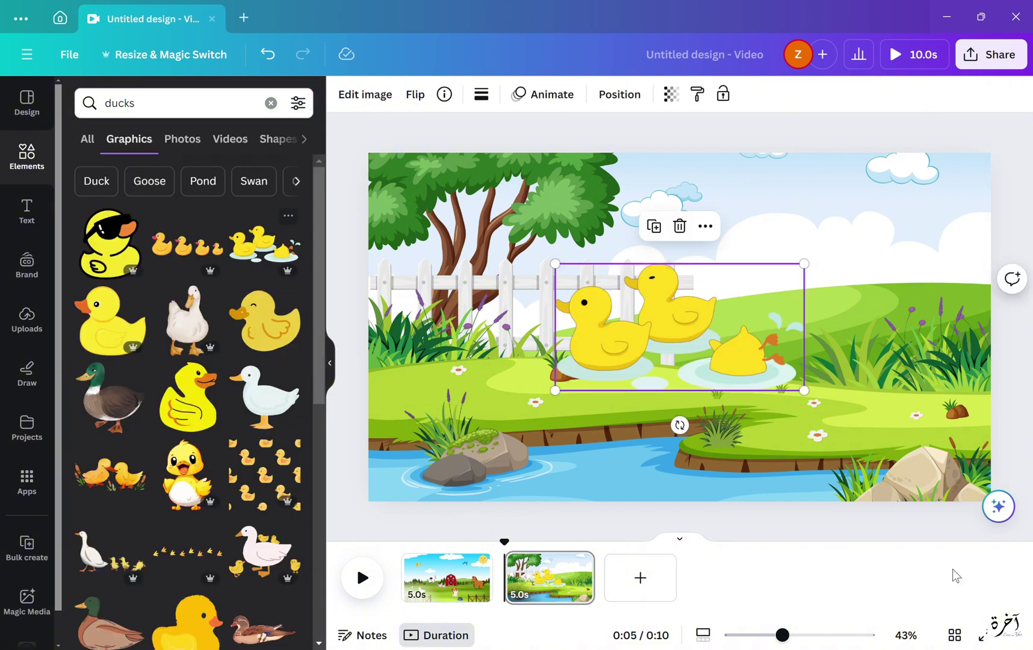
pyautogui.press('Delete')
# Place the white duck with ducklings on the grassy bank and add a scaled-down yellow duck over the stream
pyautogui.moveTo(260, 459); pyautogui.dragTo(637, 464)
pyautogui.scroll(-4, 256, 545)
pyautogui.moveTo(256, 545); pyautogui.dragTo(884, 418)
pyautogui.click(112, 429)
pyautogui.moveTo(443, 468); pyautogui.dragTo(844, 229)
pyautogui.moveTo(880, 208); pyautogui.dragTo(649, 387)
pyautogui.click(649, 328)
# Add the row of four ducklings, scale it down and place it in the water below the grassy bank
pyautogui.scroll(3, 185, 378)
pyautogui.click(186, 246)
pyautogui.moveTo(402, 418); pyautogui.dragTo(813, 284)
pyautogui.moveTo(894, 271); pyautogui.dragTo(774, 477)
pyautogui.moveTo(693, 491); pyautogui.dragTo(739, 480)
# Flip the yellow duck on the water and fine-tune the placement and size of the duckling row
pyautogui.moveTo(643, 469)
pyautogui.mouseDown()
pyautogui.moveTo(633, 460)
pyautogui.moveTo(600, 476)
pyautogui.moveTo(632, 459)
pyautogui.mouseUp()
pyautogui.rightClick(632, 459)
pyautogui.click(693, 314)
pyautogui.click(416, 95)
pyautogui.click(470, 131)
pyautogui.click(732, 479)
pyautogui.moveTo(731, 478); pyautogui.dragTo(766, 485)
pyautogui.moveTo(722, 500); pyautogui.dragTo(763, 483)
# Search the graphics for "frogs", place a small green frog on the grass below the fence and duplicate it beside the original
pyautogui.moveTo(156, 112); pyautogui.dragTo(70, 122)
pyautogui.write('frogs')
pyautogui.press('Return')
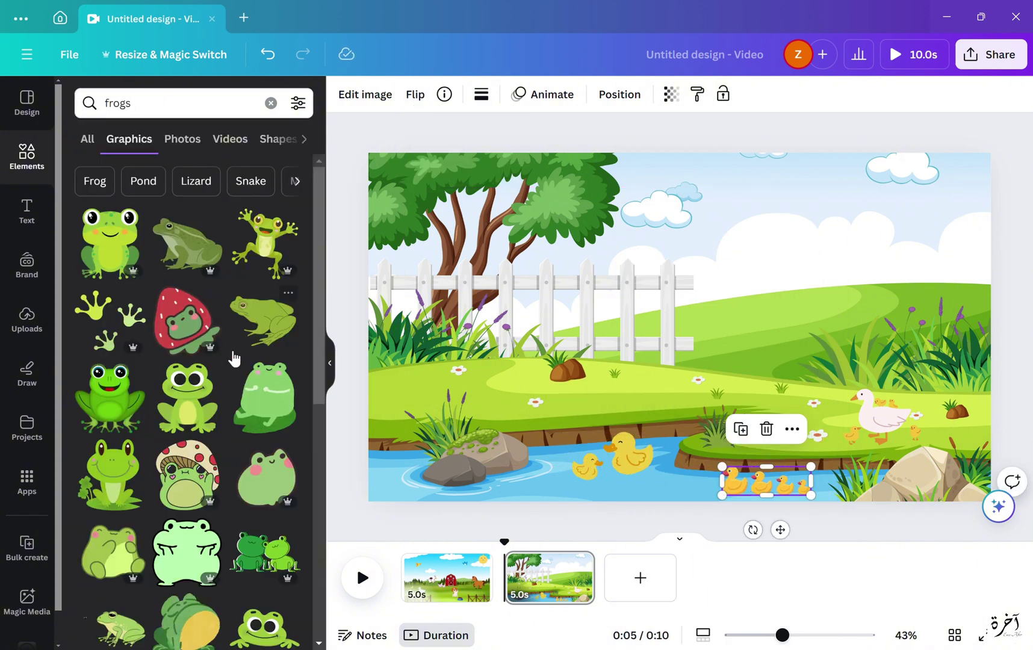
pyautogui.click(187, 397)
pyautogui.moveTo(614, 392); pyautogui.dragTo(768, 433)
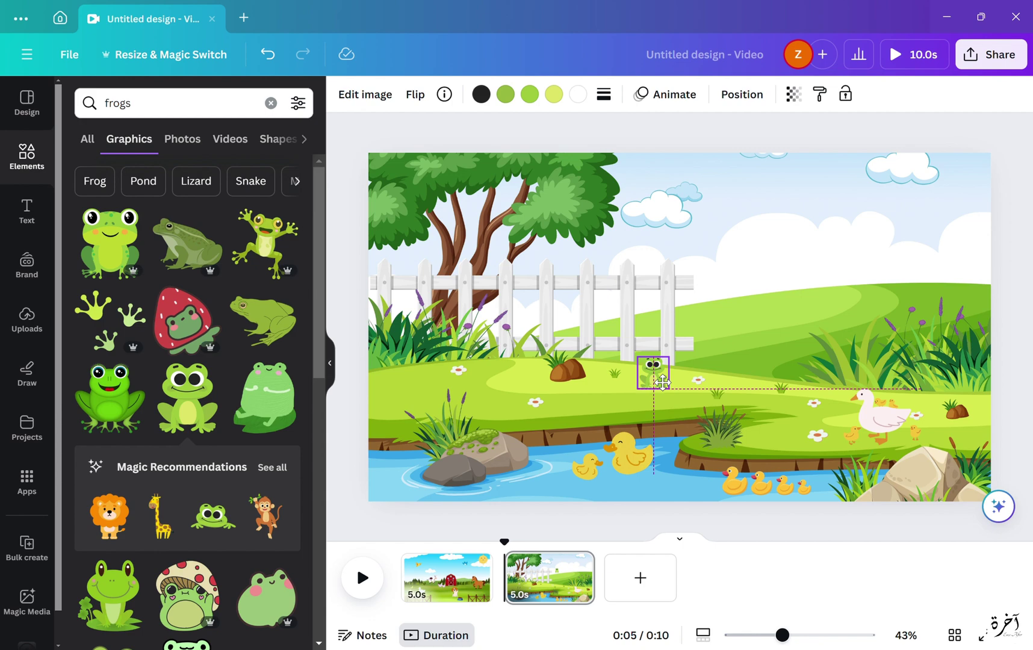
pyautogui.rightClick(653, 373)
pyautogui.click(716, 388)
pyautogui.moveTo(692, 379); pyautogui.dragTo(685, 383)
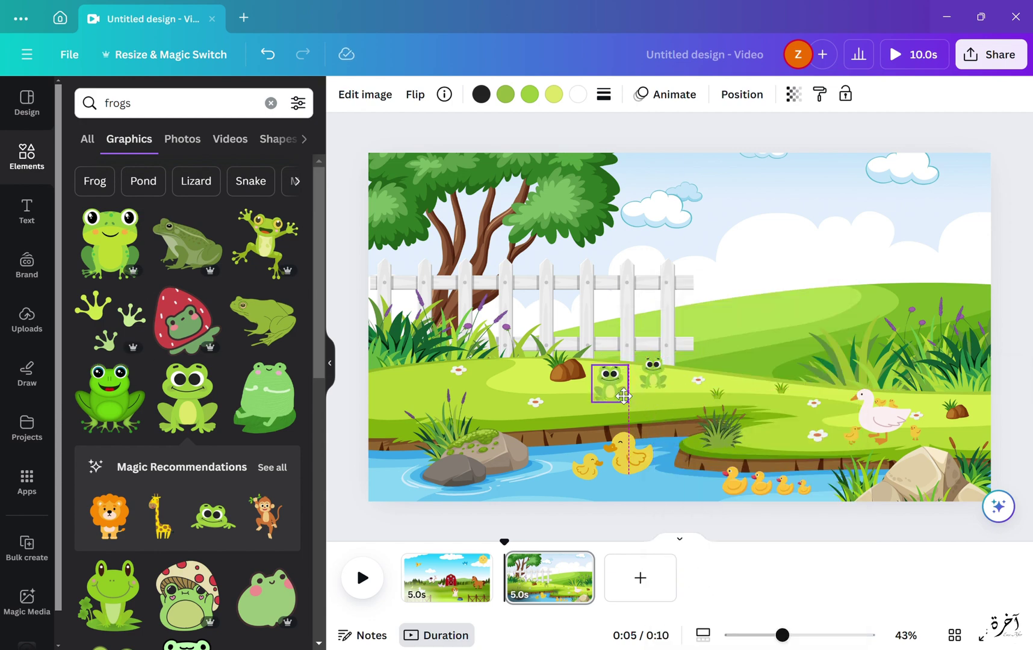
# Search the graphics for "farmer" and add the girl in the straw hat and the boy holding a shovel
pyautogui.moveTo(191, 109); pyautogui.dragTo(21, 88)
pyautogui.write('framer')
pyautogui.press('Return')
pyautogui.write('far')
pyautogui.click(128, 266)
pyautogui.scroll(-5, 252, 546)
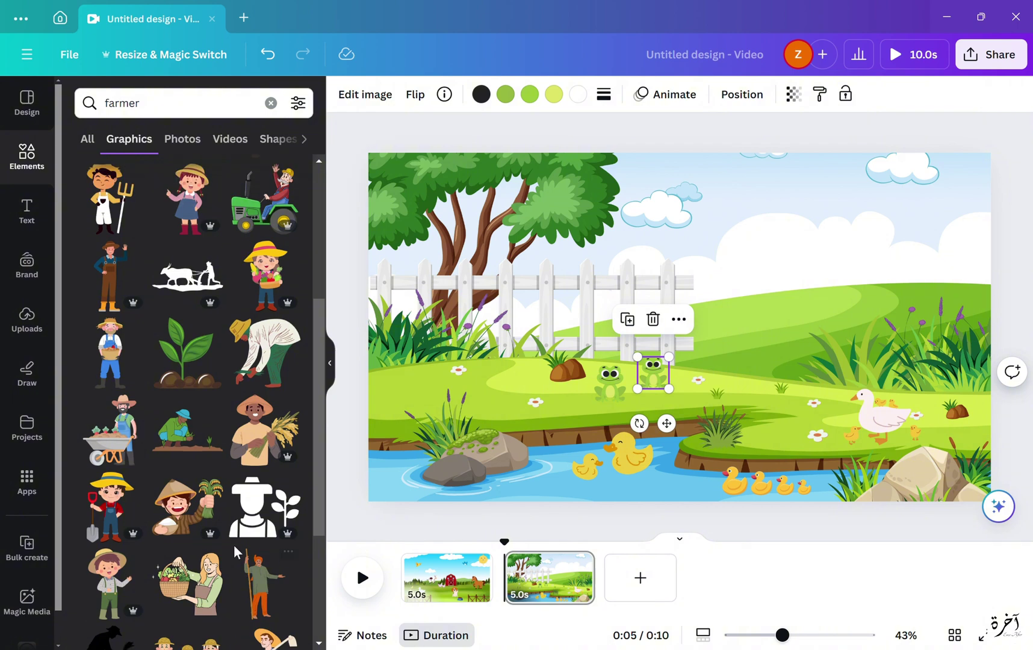
pyautogui.scroll(1, 241, 555)
pyautogui.click(191, 200)
pyautogui.click(111, 623)
# Scale and position the farmer girl on the meadow beside the fence and the smaller farmer boy farther back on the hill
pyautogui.moveTo(587, 467); pyautogui.dragTo(679, 328)
pyautogui.moveTo(727, 259); pyautogui.dragTo(851, 259)
pyautogui.click(681, 337)
pyautogui.moveTo(595, 466); pyautogui.dragTo(737, 285)
pyautogui.moveTo(737, 237); pyautogui.dragTo(766, 265)
pyautogui.click(843, 271)
pyautogui.moveTo(802, 329); pyautogui.dragTo(883, 283)
pyautogui.moveTo(867, 241); pyautogui.dragTo(855, 282)
pyautogui.moveTo(764, 260); pyautogui.dragTo(726, 348)
pyautogui.moveTo(701, 390); pyautogui.dragTo(686, 430)
pyautogui.moveTo(722, 365); pyautogui.dragTo(743, 297)
pyautogui.moveTo(863, 294); pyautogui.dragTo(936, 259)
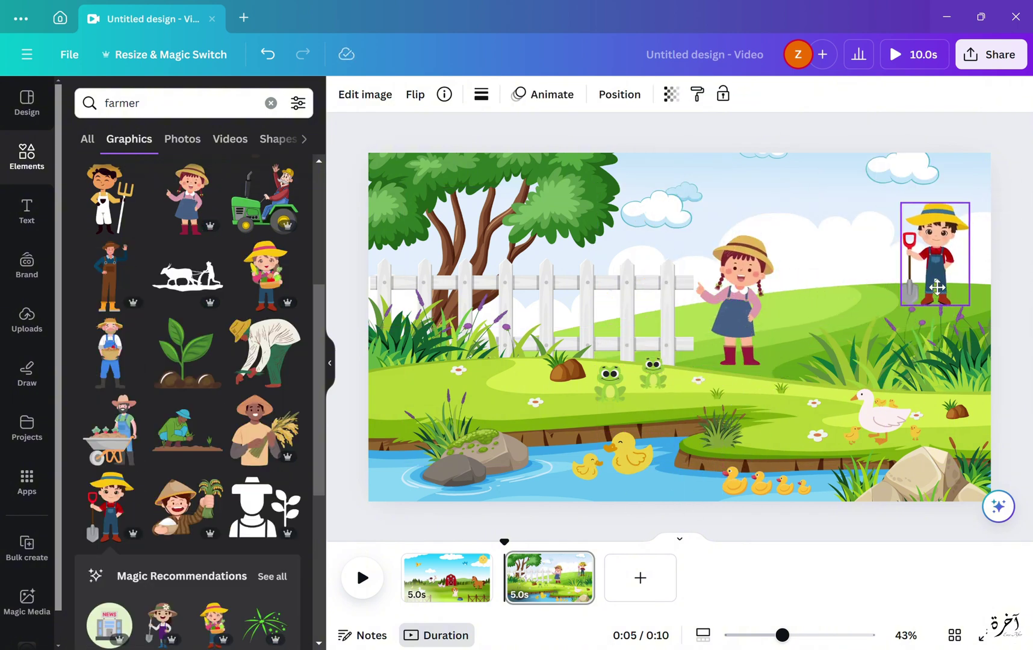
pyautogui.click(747, 289)
# Search the graphics for "bird" and place a small blue bird in the sky between the farmer girl and boy
pyautogui.scroll(5, 207, 422)
pyautogui.click(186, 115)
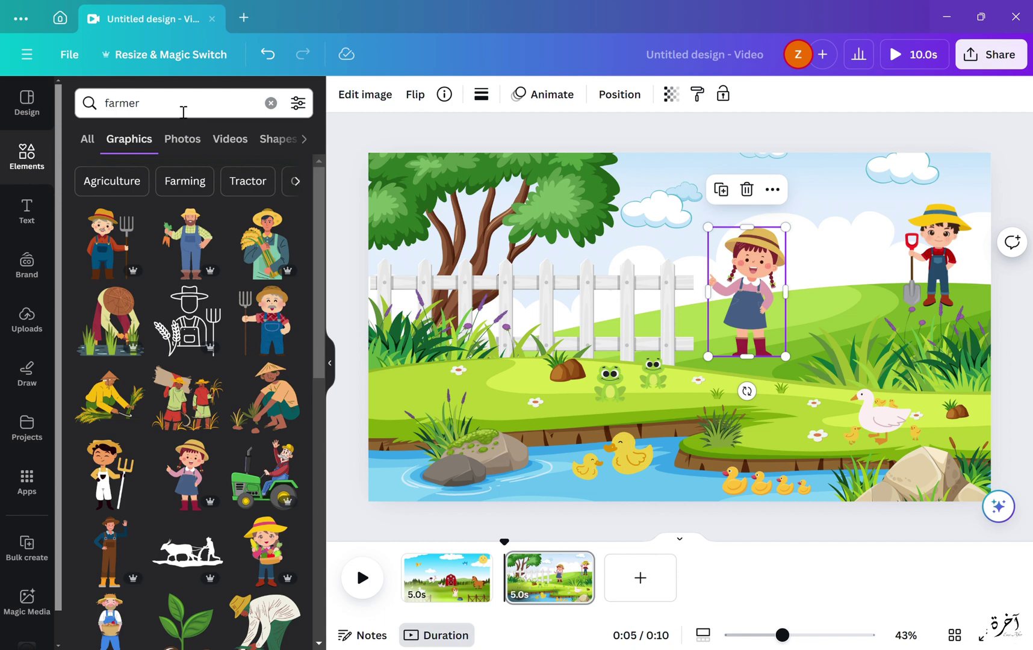
pyautogui.hotkey('ctrl', 'a')
pyautogui.write('bird')
pyautogui.press('Return')
pyautogui.click(189, 247)
pyautogui.moveTo(539, 467); pyautogui.dragTo(852, 189)
pyautogui.click(746, 310)
# Create custom animations that move the yellow duck and the row of ducklings a short way left across the water
pyautogui.click(629, 454)
pyautogui.click(538, 96)
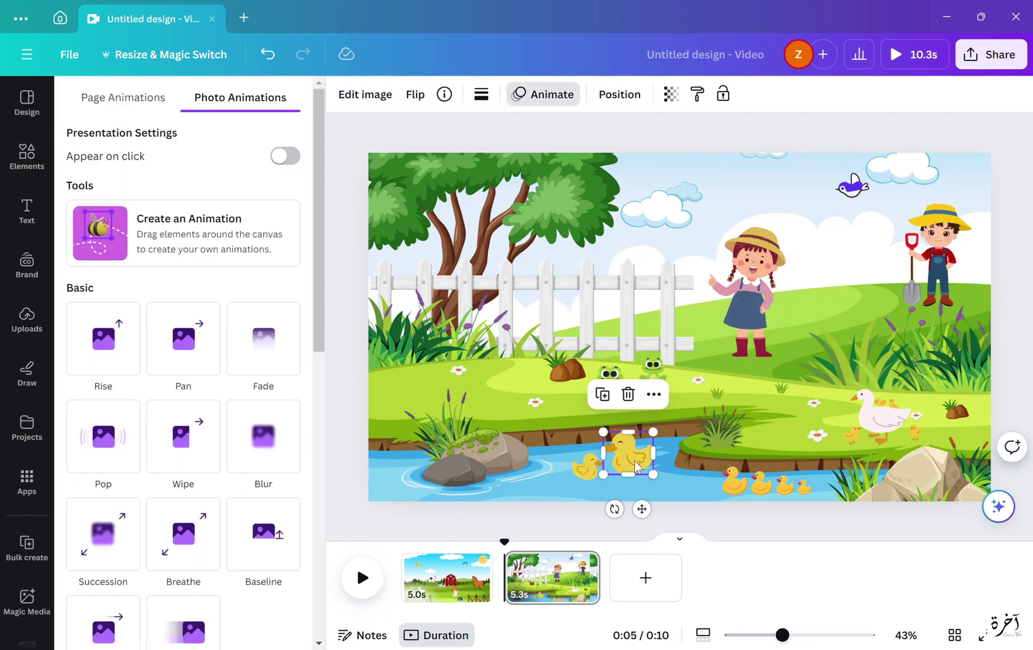
pyautogui.click(181, 226)
pyautogui.moveTo(628, 452); pyautogui.dragTo(597, 476)
pyautogui.click(787, 485)
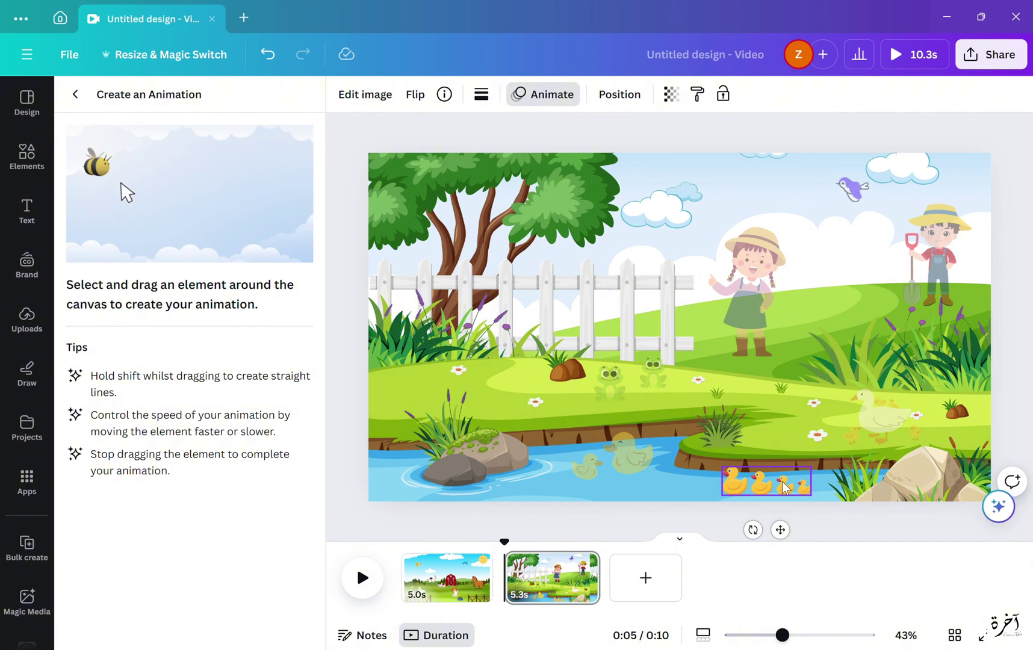
pyautogui.moveTo(762, 488); pyautogui.dragTo(763, 488)
# Set the swimming ducks' movement style to Smooth and reduce the animation speed to a slow setting
pyautogui.click(241, 163)
pyautogui.click(180, 242)
pyautogui.click(626, 458)
pyautogui.click(241, 163)
pyautogui.click(180, 242)
pyautogui.moveTo(277, 251); pyautogui.dragTo(95, 253)
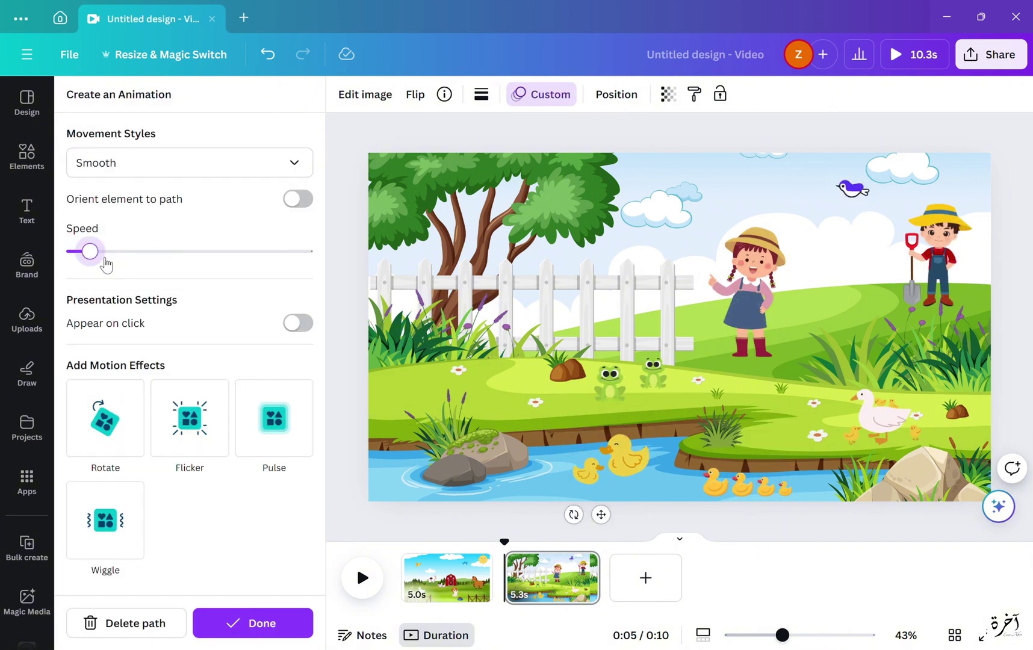
# Draw custom animation paths: a short move for the white duck with ducklings and a leftward flight across the sky for the blue bird
pyautogui.click(886, 420)
pyautogui.moveTo(876, 425); pyautogui.dragTo(874, 423)
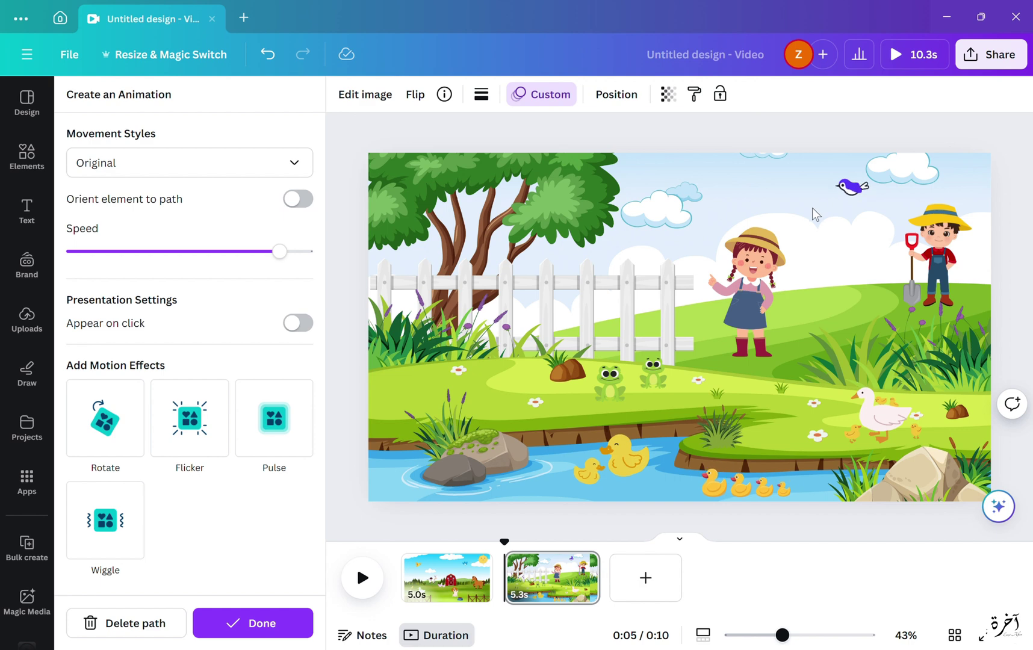
pyautogui.moveTo(852, 188); pyautogui.dragTo(803, 192)
pyautogui.moveTo(682, 189); pyautogui.dragTo(637, 191)
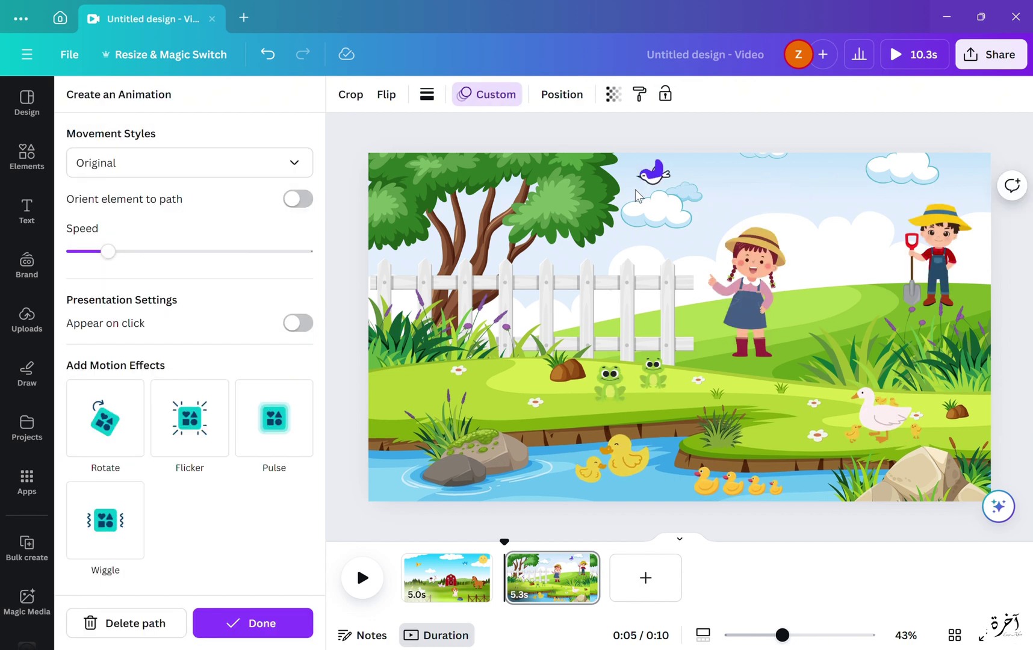
pyautogui.click(750, 297)
pyautogui.click(77, 95)
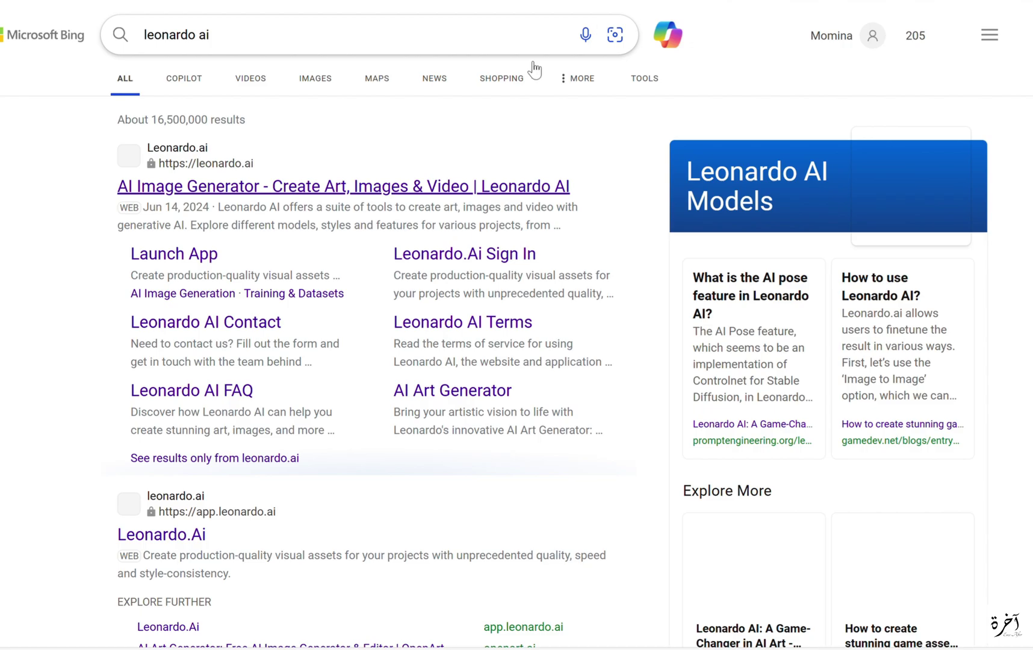
# Switch to the browser, open the Leonardo AI site from the search results and launch its Image Creation tool
pyautogui.click(243, 191)
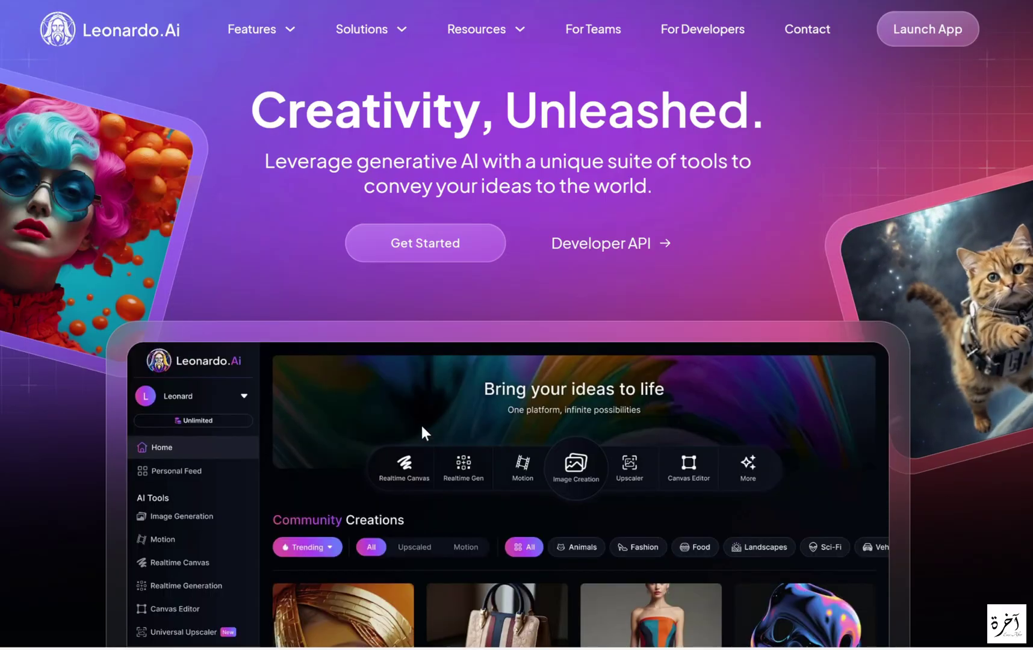
pyautogui.click(415, 267)
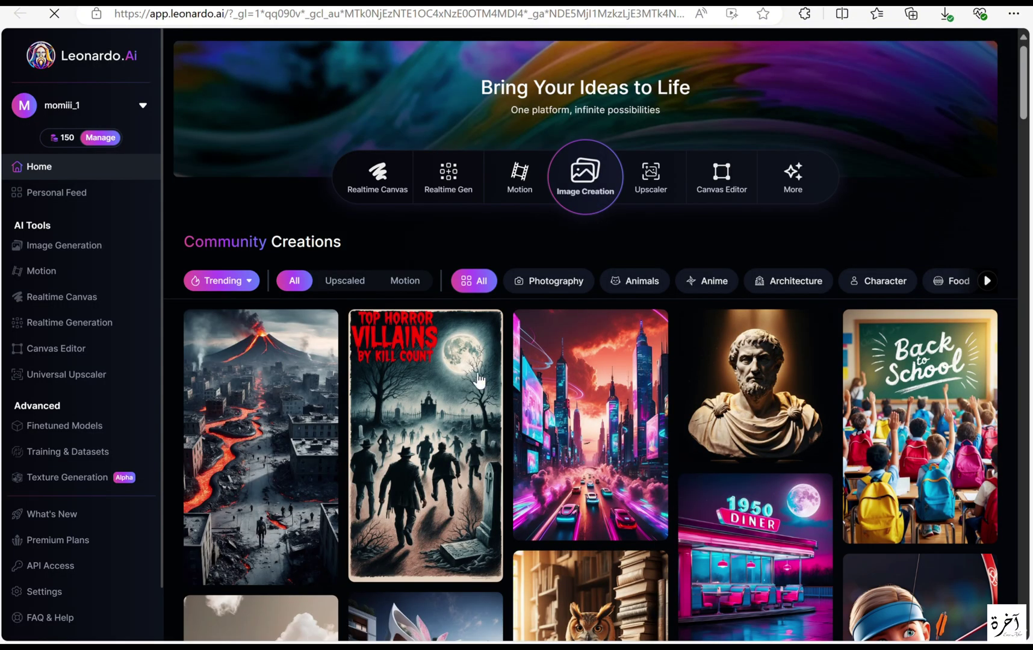
pyautogui.click(590, 215)
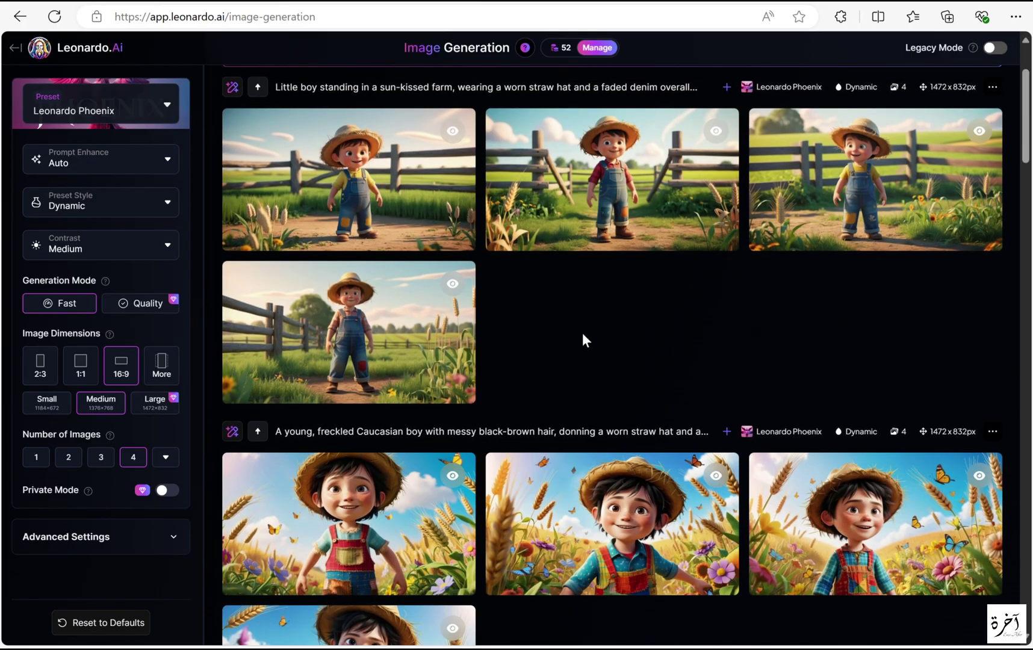
# Examine the generated images of the orange-haired girl and the farm boy, viewing several of them enlarged
pyautogui.scroll(-14, 654, 332)
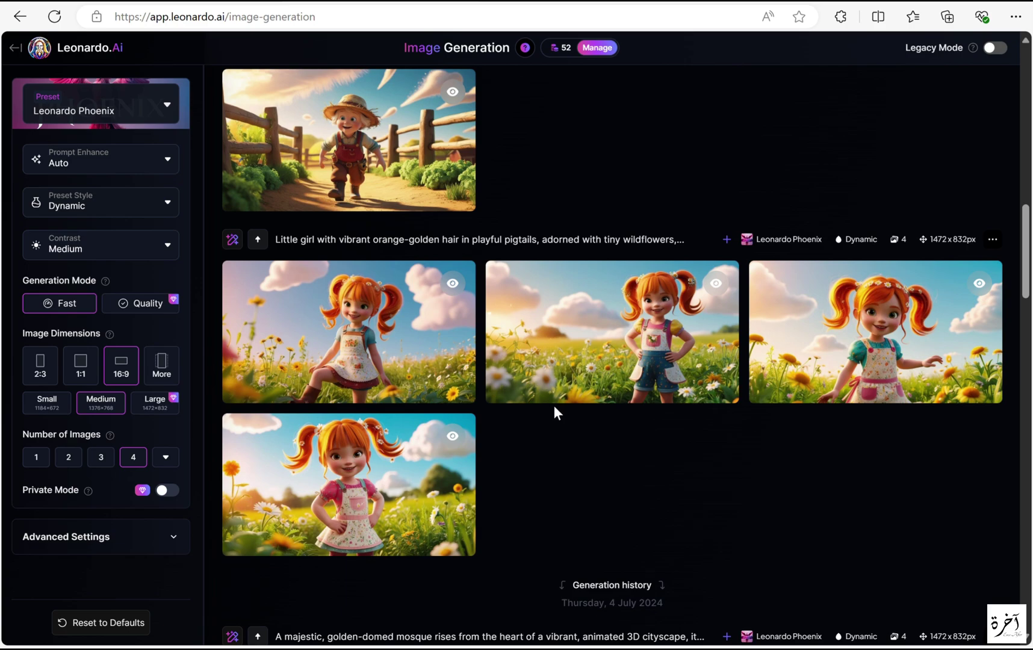
pyautogui.click(387, 383)
pyautogui.click(21, 353)
pyautogui.press('Escape')
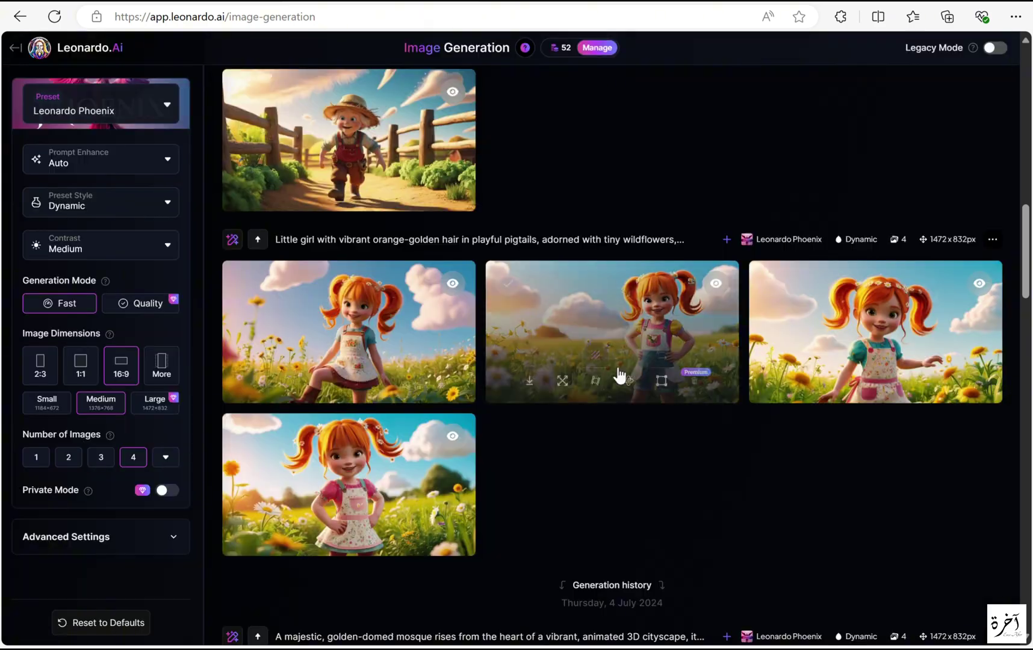
pyautogui.scroll(5, 634, 344)
pyautogui.click(634, 342)
pyautogui.click(14, 286)
pyautogui.scroll(9, 711, 424)
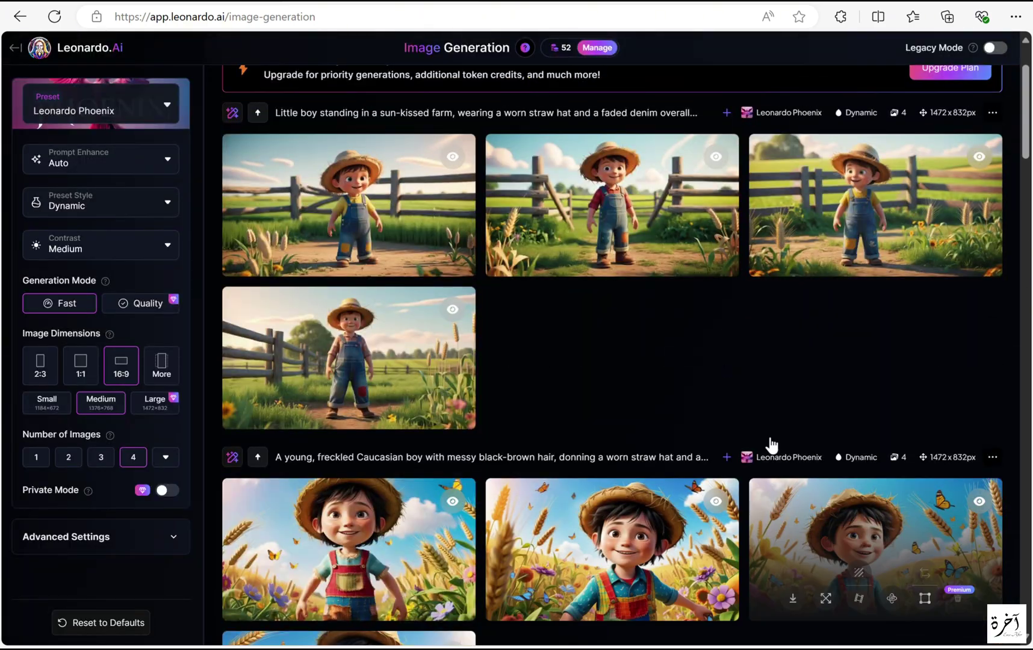
pyautogui.click(789, 512)
pyautogui.click(24, 274)
pyautogui.click(771, 369)
pyautogui.press('Right')
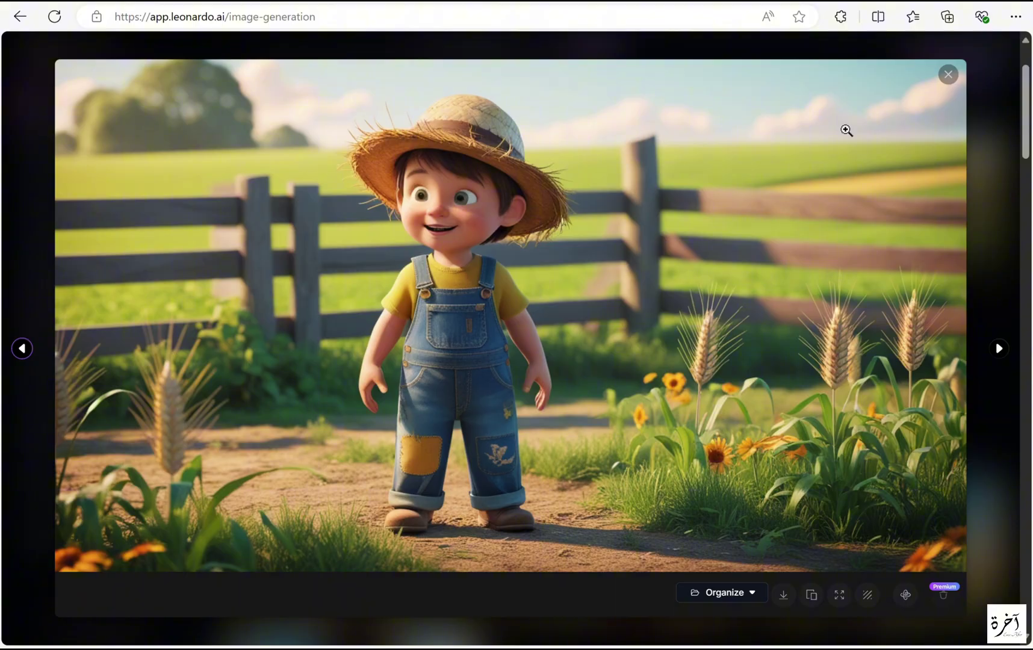
pyautogui.click(949, 74)
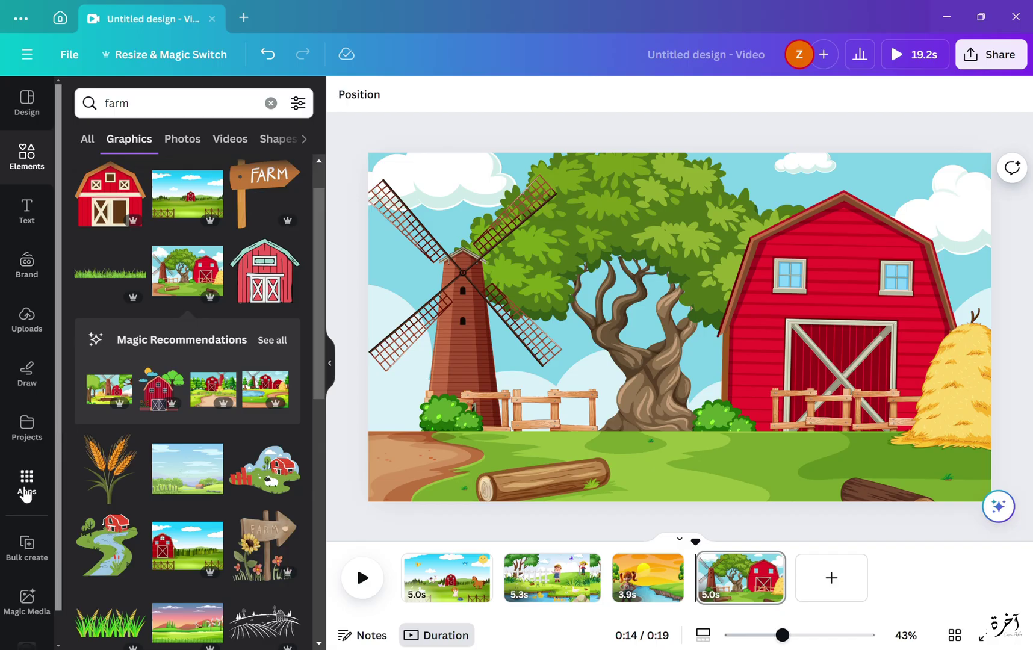
# Switch back to Canva, open the Lalamu Studio app and choose to upload a video instead of using templates
pyautogui.click(27, 481)
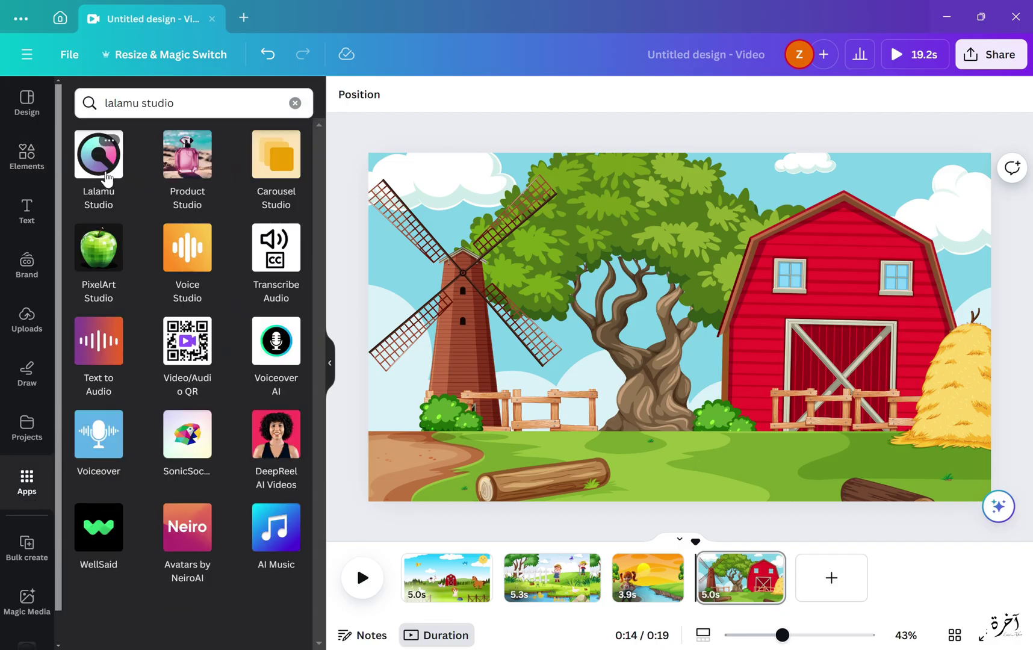
pyautogui.click(105, 175)
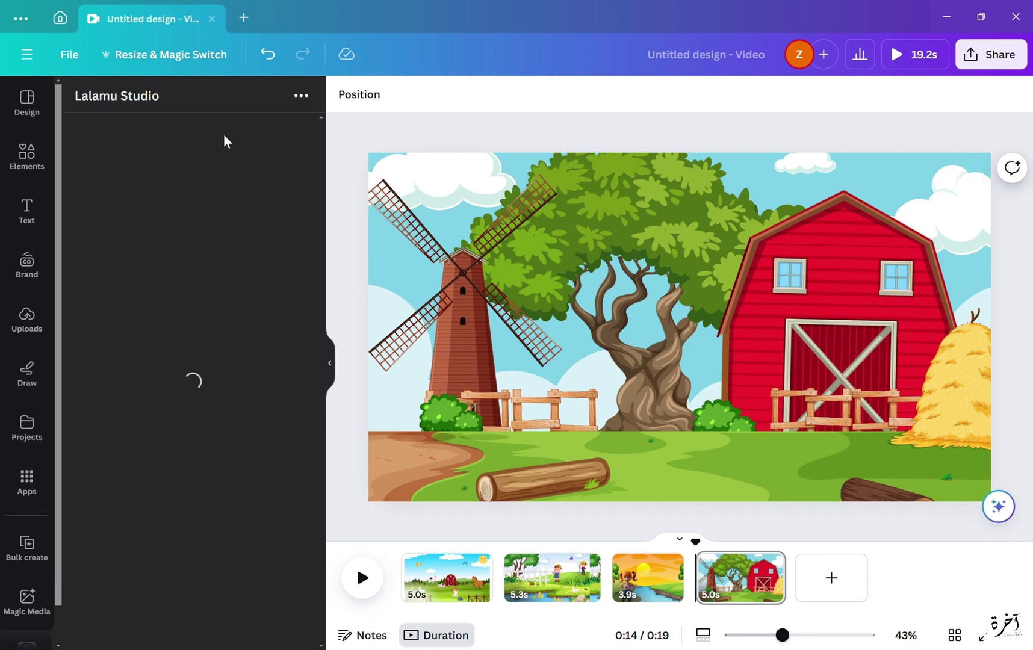
pyautogui.click(232, 140)
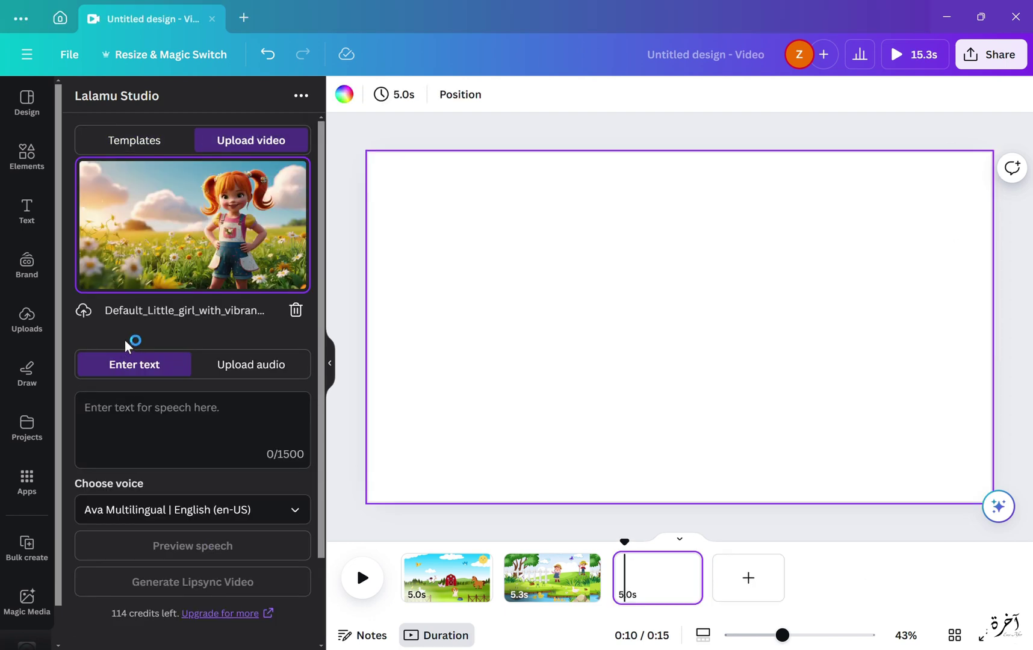
# Enter the speech text "HI MY NAME IS", the character's name and "AND I LOVE TO EXPLORE" for the girl image
pyautogui.click(132, 454)
pyautogui.write('HI MY NAME IS EMMA AND I LOVE TO E')
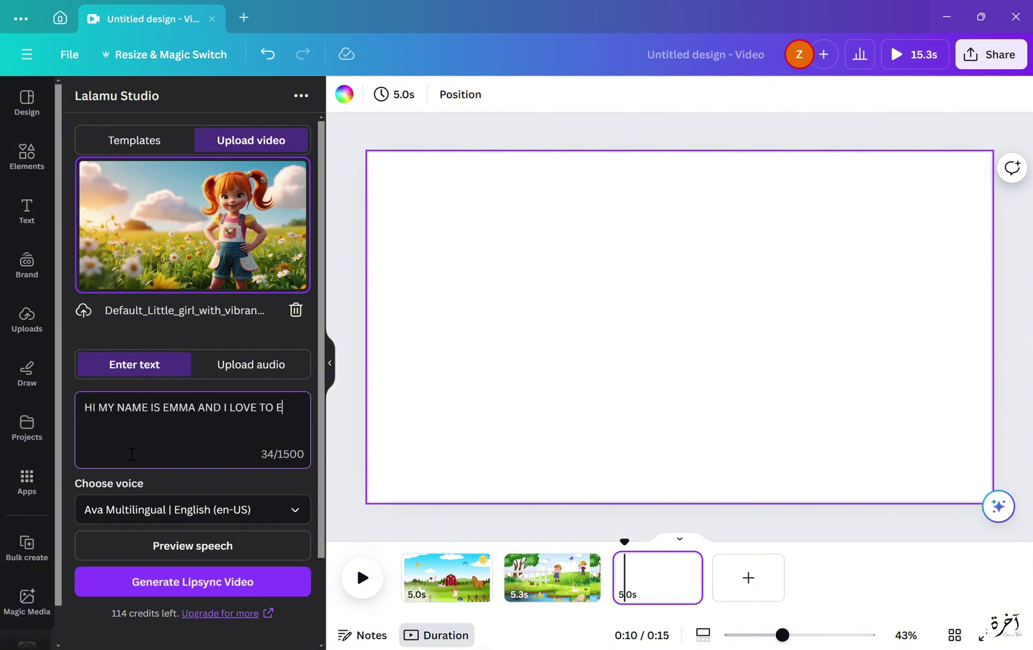
pyautogui.write('XPLORE')
# Choose the voice Ana | English (en-US) and create the speech preview
pyautogui.click(246, 535)
pyautogui.scroll(-3, 166, 480)
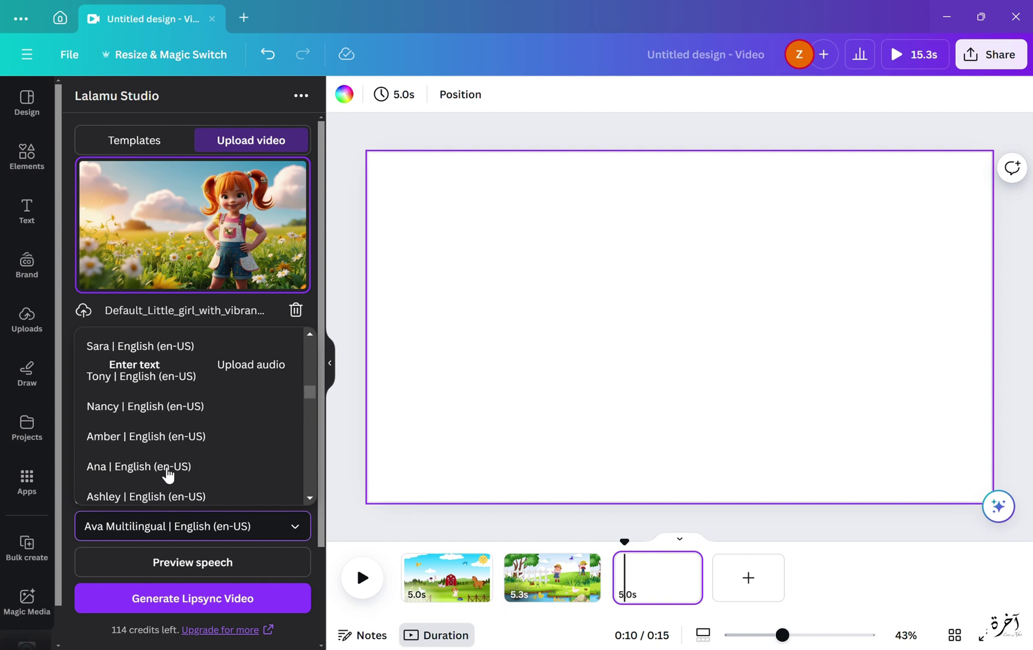
pyautogui.click(166, 473)
pyautogui.click(158, 518)
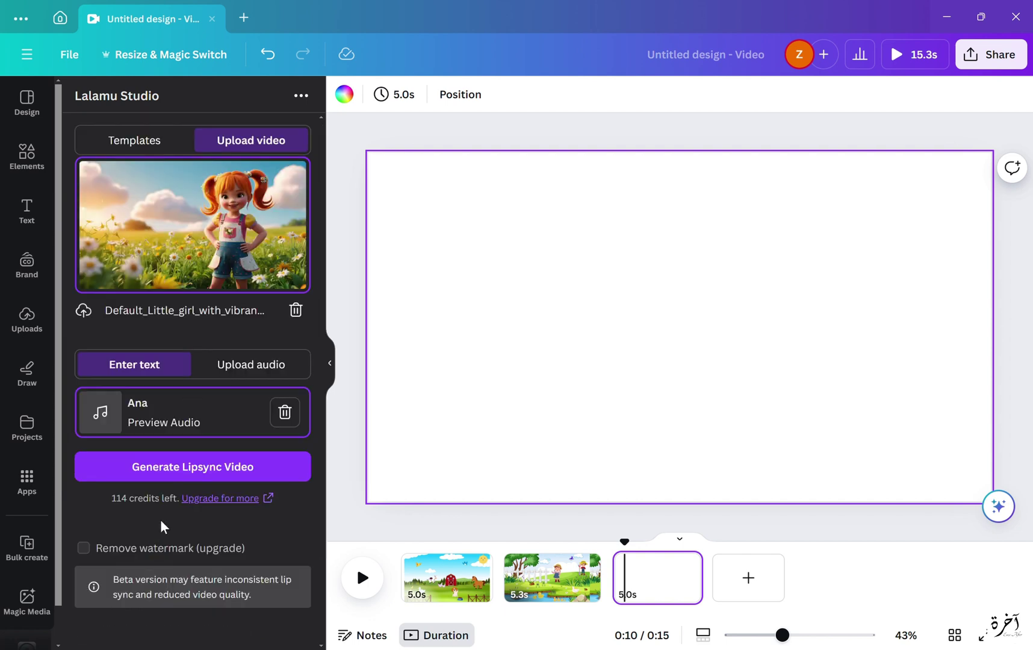
# Try the voice Ashley for the girl's speech and listen to its preview
pyautogui.click(178, 424)
pyautogui.click(178, 528)
pyautogui.click(121, 448)
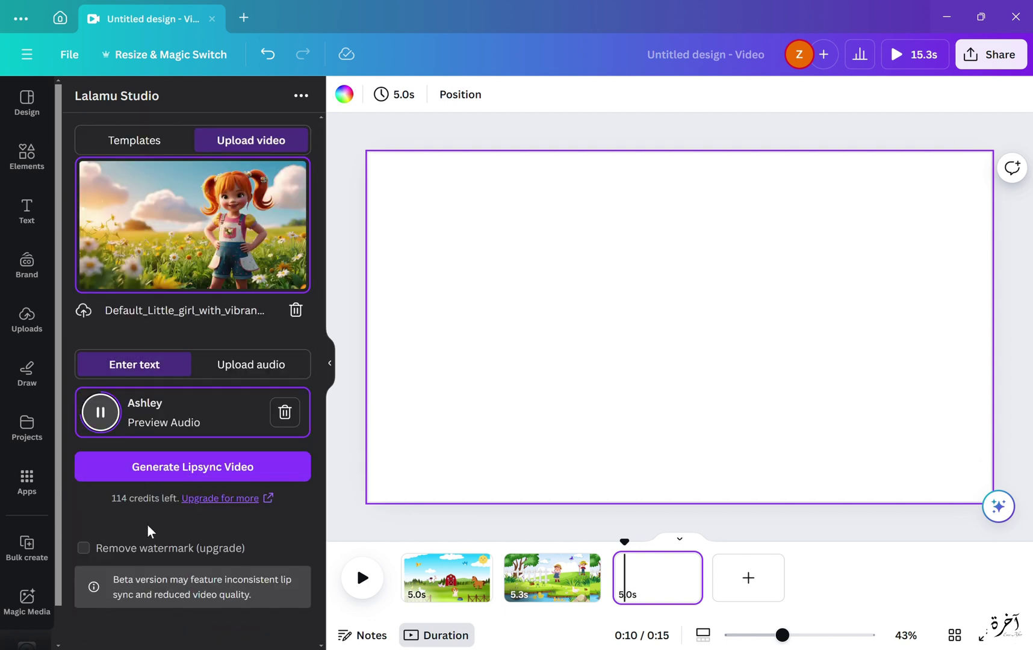
# Discard the Ashley audio and audition two other voices for the girl's speech
pyautogui.click(285, 412)
pyautogui.click(191, 527)
pyautogui.click(130, 419)
pyautogui.click(134, 560)
pyautogui.click(103, 412)
pyautogui.click(289, 413)
pyautogui.click(181, 526)
pyautogui.click(146, 470)
pyautogui.click(181, 563)
# Choose another voice for the girl's speech and generate her lip-sync video
pyautogui.click(286, 413)
pyautogui.click(218, 519)
pyautogui.scroll(-6, 210, 445)
pyautogui.click(152, 415)
pyautogui.click(199, 619)
pyautogui.click(180, 475)
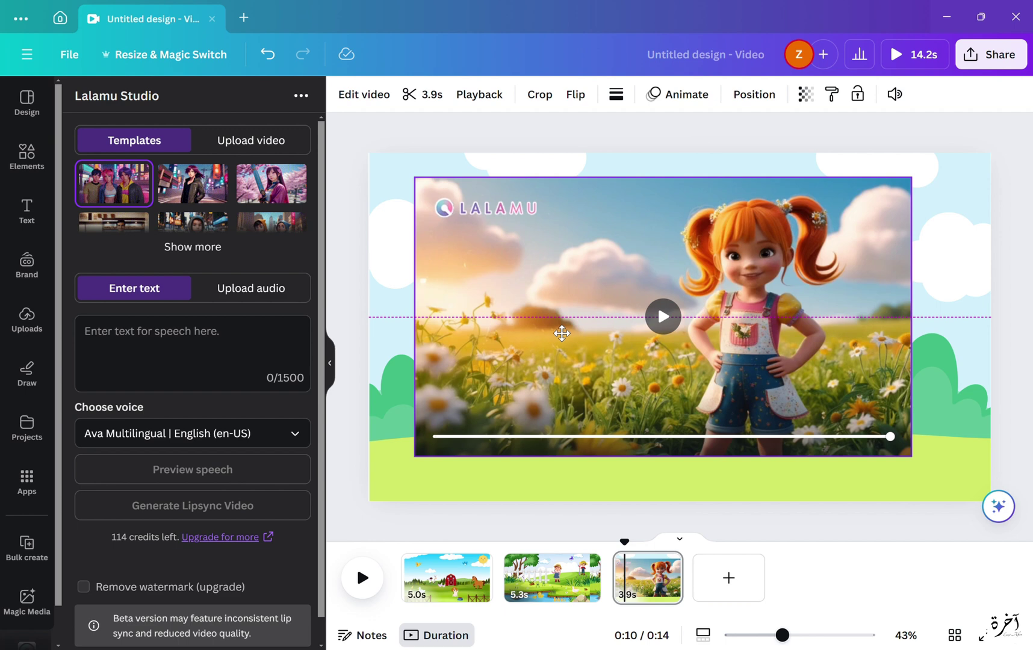
# Remove the background from the girl's lip-sync video, then scale the cutout down and place it on the grass
pyautogui.moveTo(562, 333); pyautogui.dragTo(579, 343)
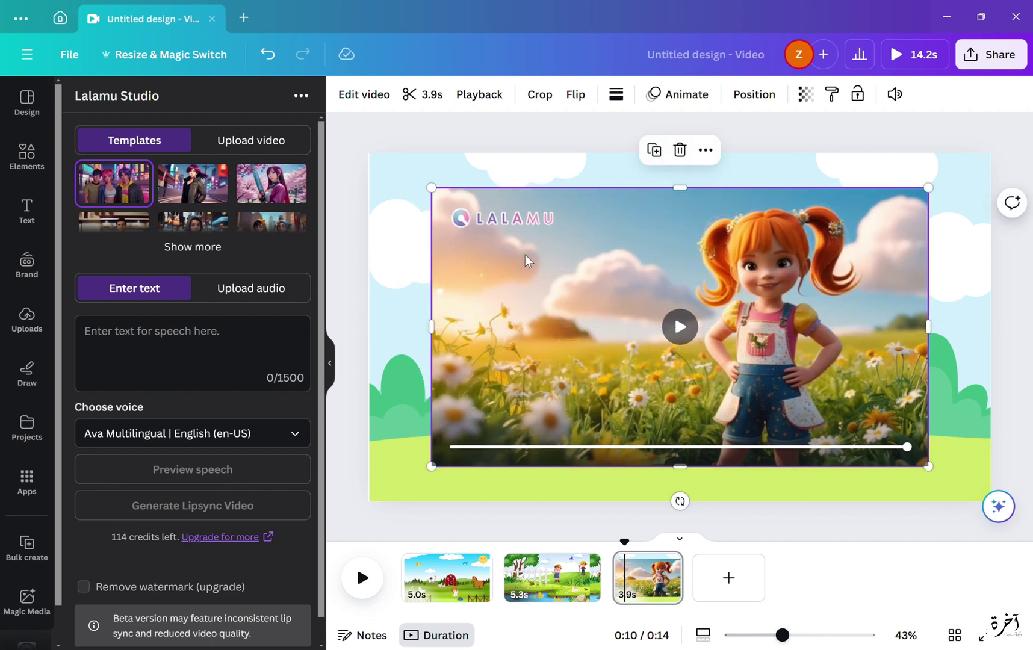
pyautogui.click(354, 94)
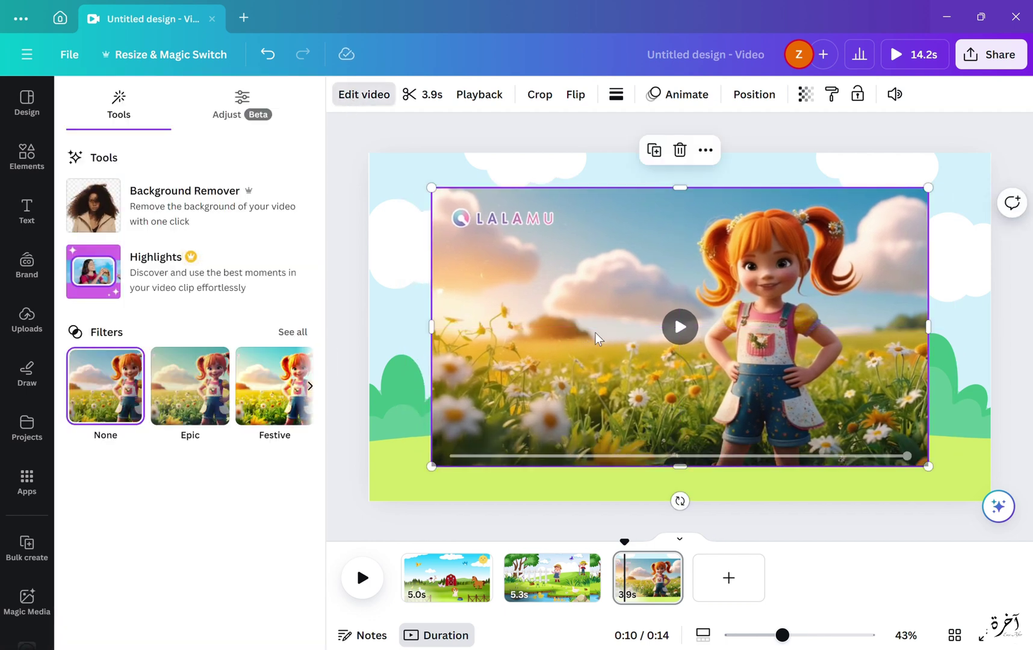
pyautogui.click(213, 225)
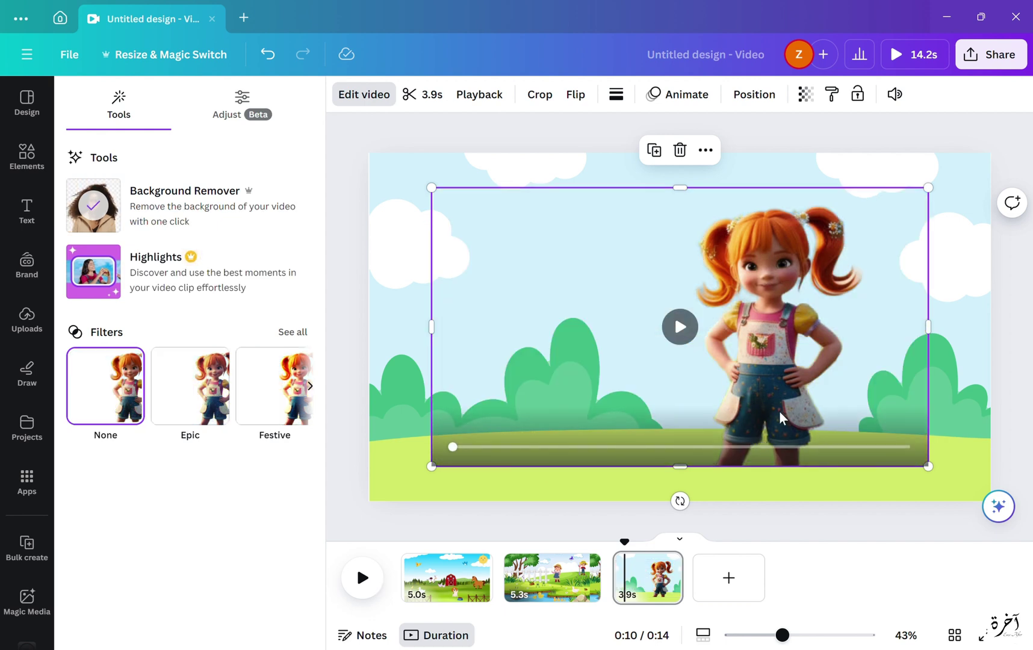
pyautogui.moveTo(929, 467); pyautogui.dragTo(847, 427)
pyautogui.moveTo(779, 393); pyautogui.dragTo(801, 413)
# Replace the cloud-and-bush backdrop with the mountain meadow graphic from the GRASS meadow results
pyautogui.click(428, 437)
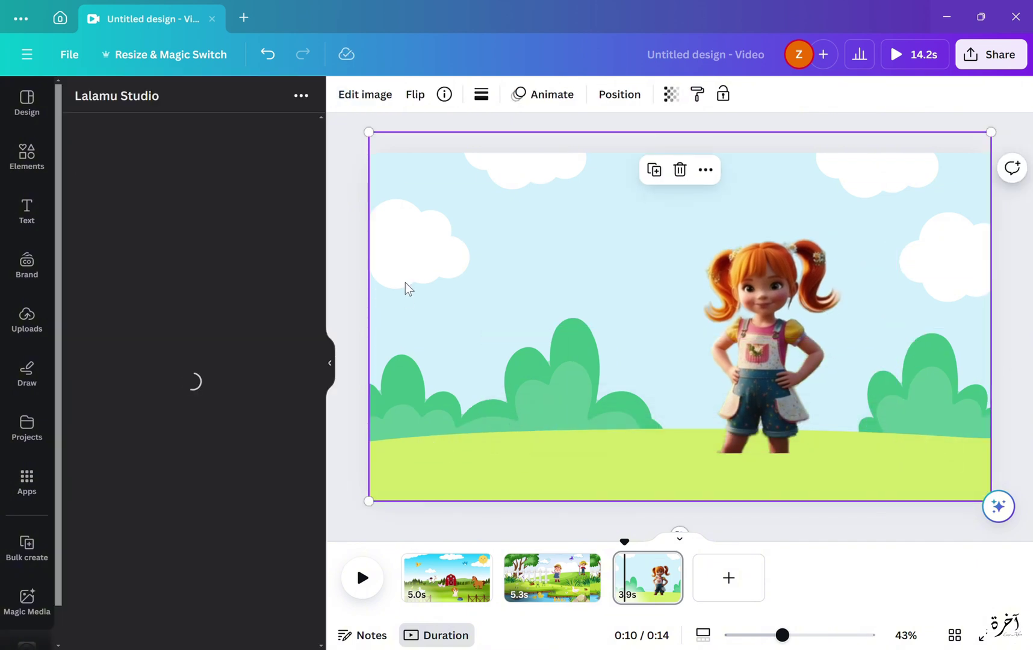
pyautogui.click(27, 154)
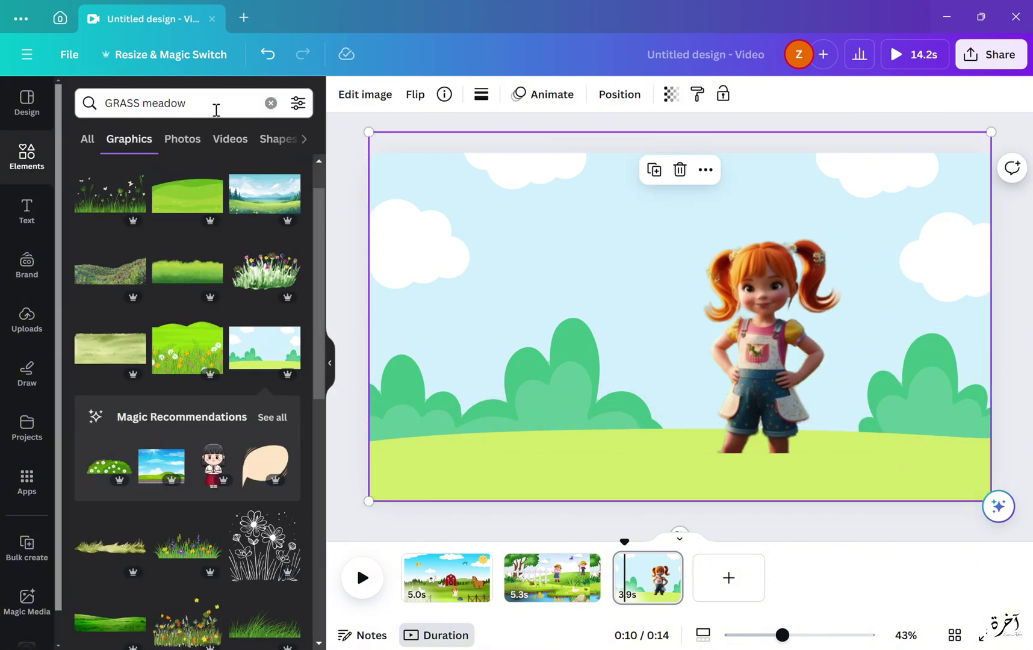
pyautogui.press('Delete')
pyautogui.click(264, 194)
pyautogui.rightClick(554, 407)
pyautogui.moveTo(537, 403); pyautogui.dragTo(369, 353)
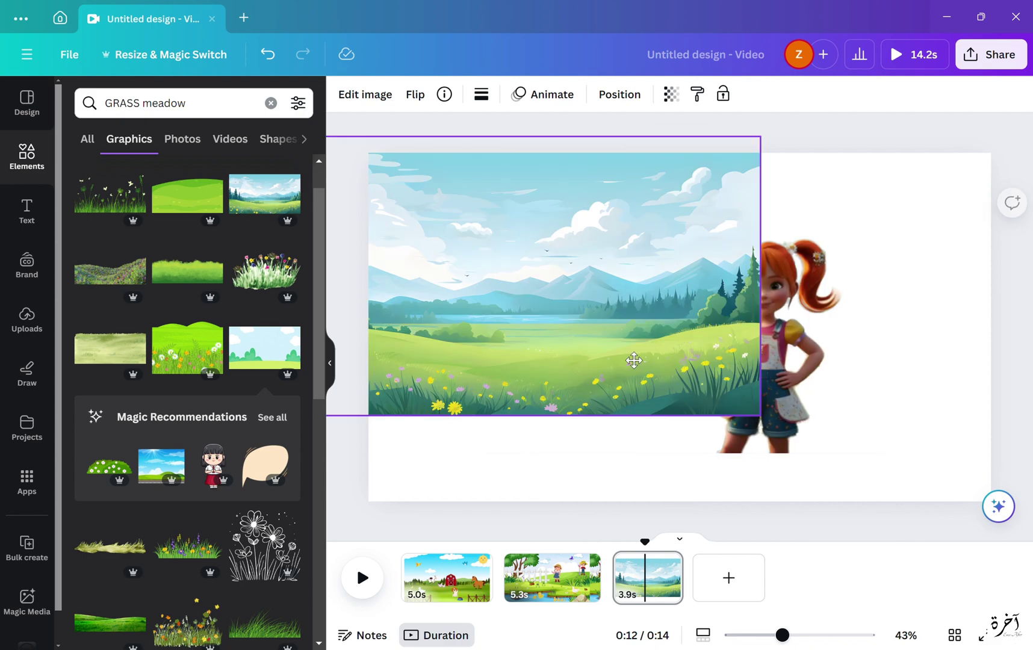
# Bring the girl in front of the mountain meadow graphic and set that graphic as the page background
pyautogui.rightClick(783, 404)
pyautogui.moveTo(856, 364)
pyautogui.click(681, 361)
pyautogui.rightClick(447, 360)
pyautogui.click(524, 564)
# Resize the girl cutout and stand her at the lower edge near the middle of the meadow
pyautogui.moveTo(783, 377); pyautogui.dragTo(844, 429)
pyautogui.moveTo(546, 507); pyautogui.dragTo(469, 550)
pyautogui.moveTo(866, 441); pyautogui.dragTo(891, 348)
pyautogui.moveTo(496, 456); pyautogui.dragTo(710, 396)
pyautogui.moveTo(883, 312); pyautogui.dragTo(754, 448)
pyautogui.moveTo(554, 486); pyautogui.dragTo(469, 535)
pyautogui.moveTo(722, 470); pyautogui.dragTo(646, 438)
pyautogui.click(617, 230)
# Look through more meadow graphics and the Adventure graphics for a different landscape backdrop
pyautogui.scroll(-6, 172, 389)
pyautogui.click(264, 378)
pyautogui.press('Delete')
pyautogui.scroll(-5, 191, 395)
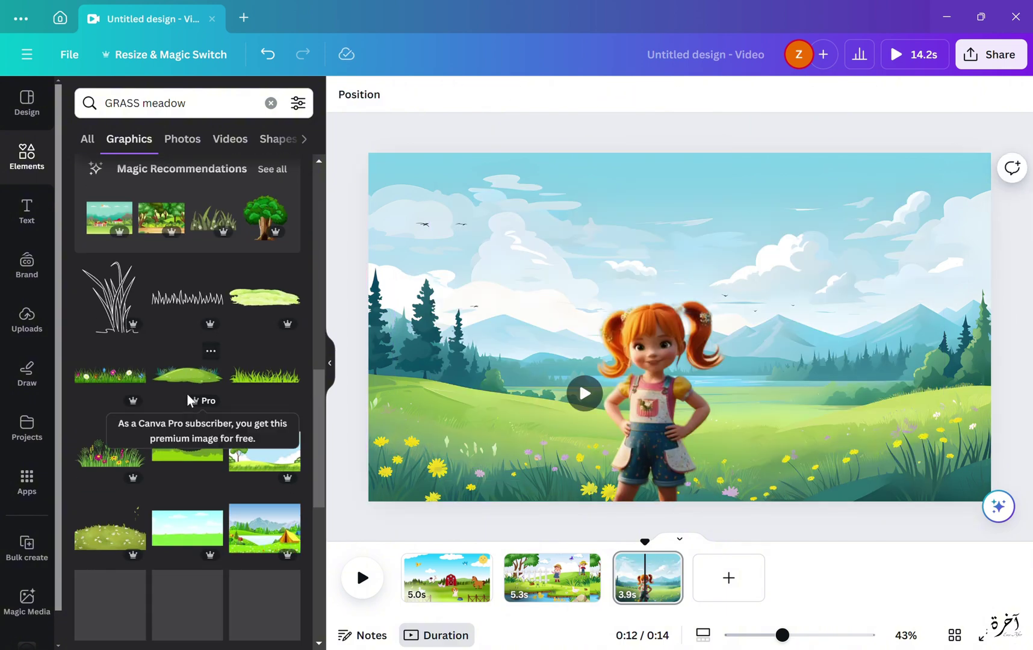
pyautogui.scroll(-10, 252, 374)
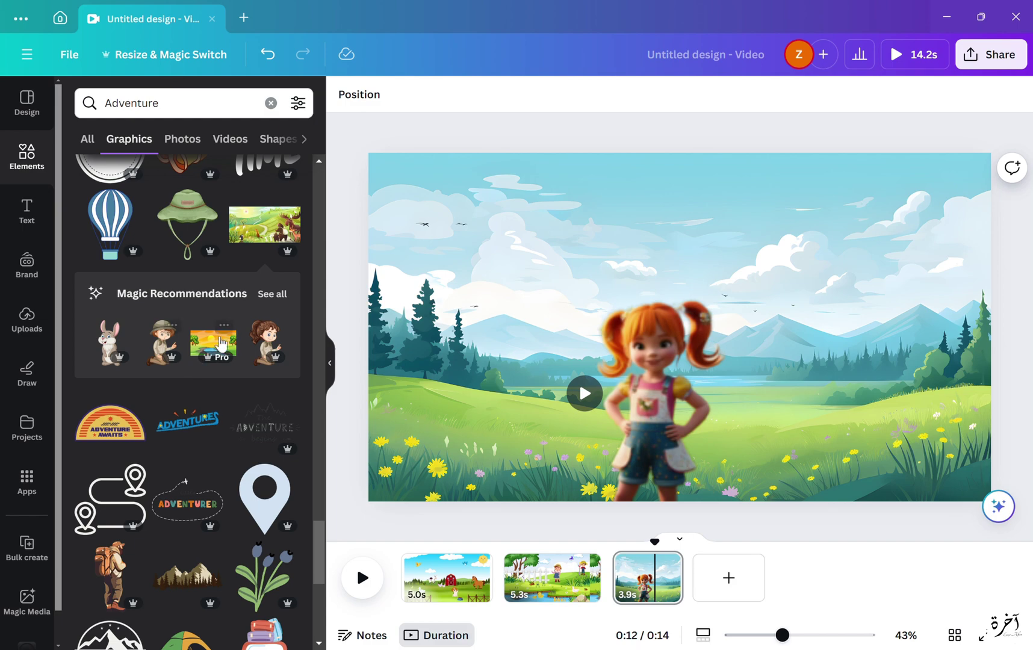
pyautogui.scroll(-5, 186, 464)
pyautogui.scroll(5, 214, 519)
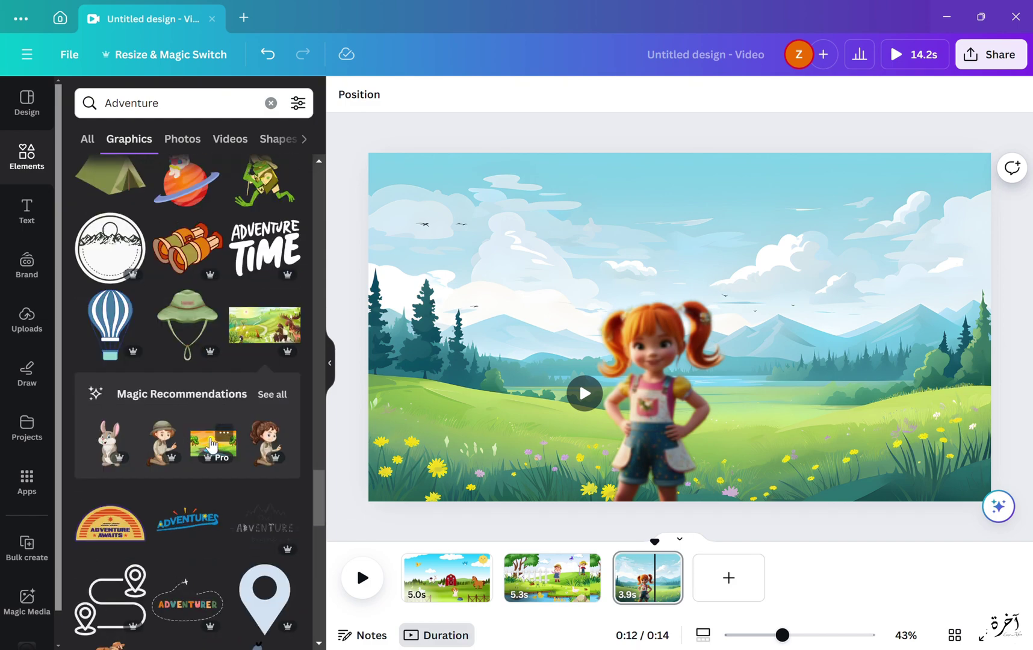
# Add the sunset river landscape graphic, delete the mountain meadow backdrop and move the new landscape up off the girl
pyautogui.click(213, 444)
pyautogui.click(390, 244)
pyautogui.press('Delete')
pyautogui.moveTo(650, 482); pyautogui.dragTo(461, 406)
pyautogui.moveTo(686, 343); pyautogui.dragTo(645, 243)
# Bring the girl to the front, set the sunset landscape as the page background and shift her to its left side
pyautogui.click(657, 439)
pyautogui.rightClick(659, 440)
pyautogui.moveTo(711, 359)
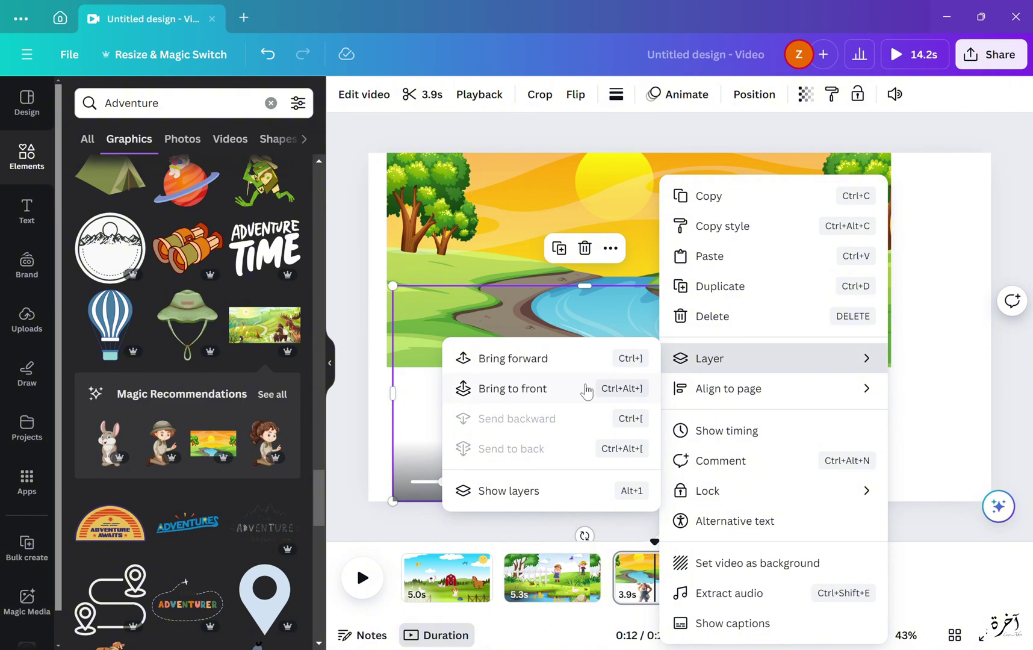
pyautogui.click(588, 389)
pyautogui.click(773, 230)
pyautogui.rightClick(773, 230)
pyautogui.click(825, 530)
pyautogui.moveTo(680, 436); pyautogui.dragTo(485, 438)
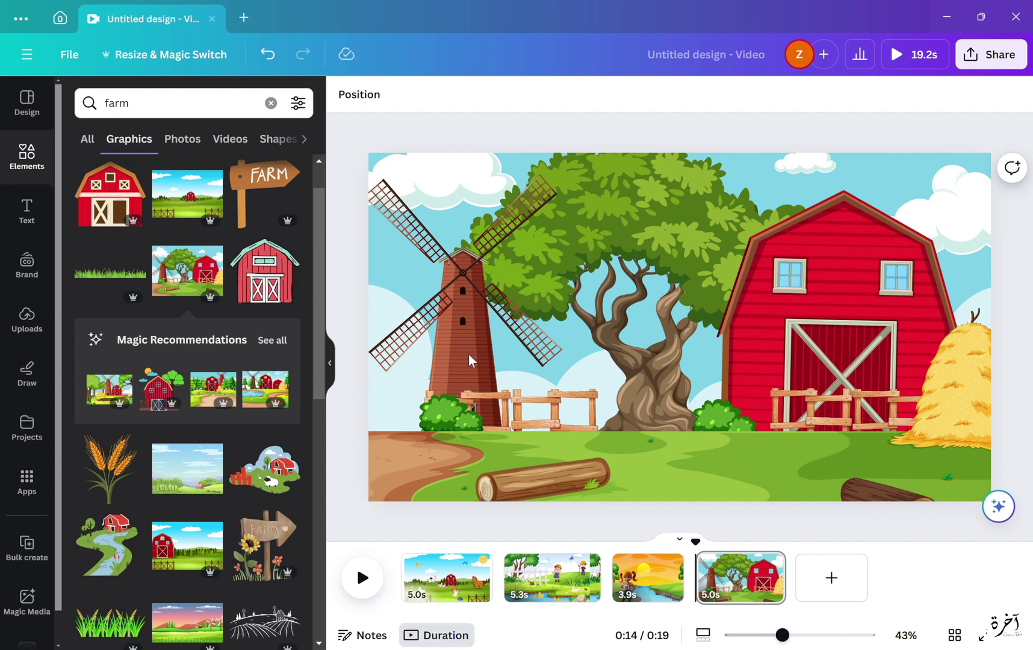
# Open the Lalamu Studio app for the barn and windmill scene and upload the farm boy image
pyautogui.click(25, 494)
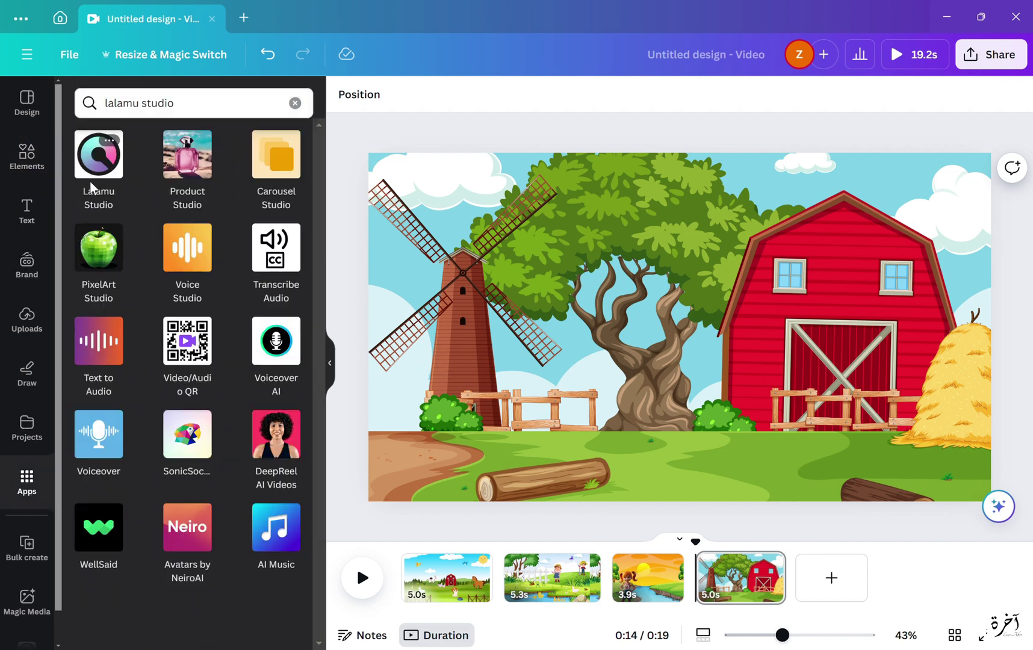
pyautogui.click(105, 172)
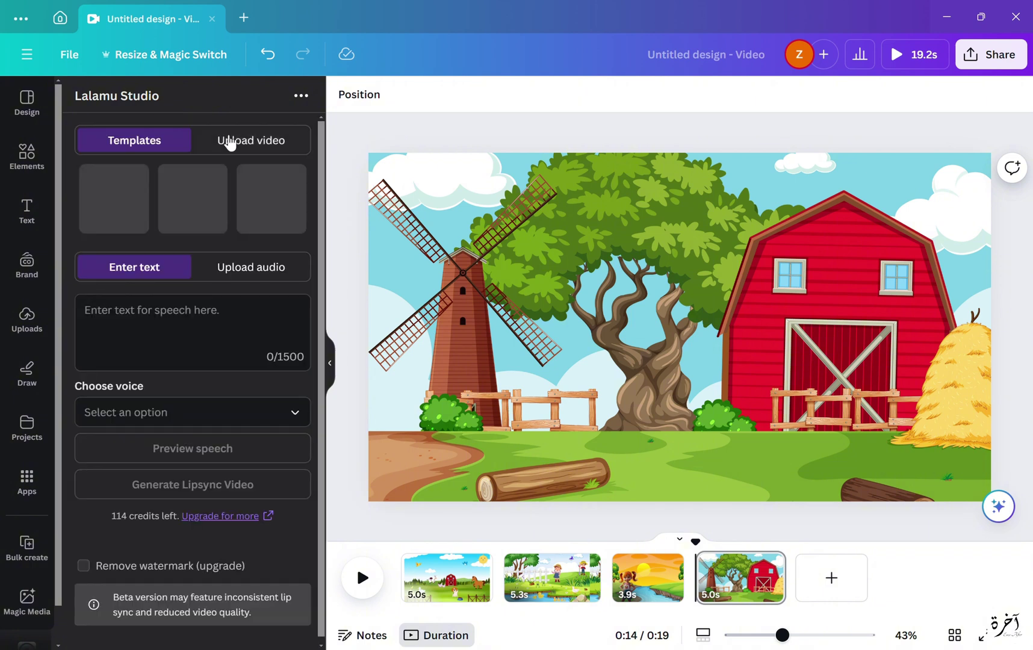
pyautogui.click(195, 142)
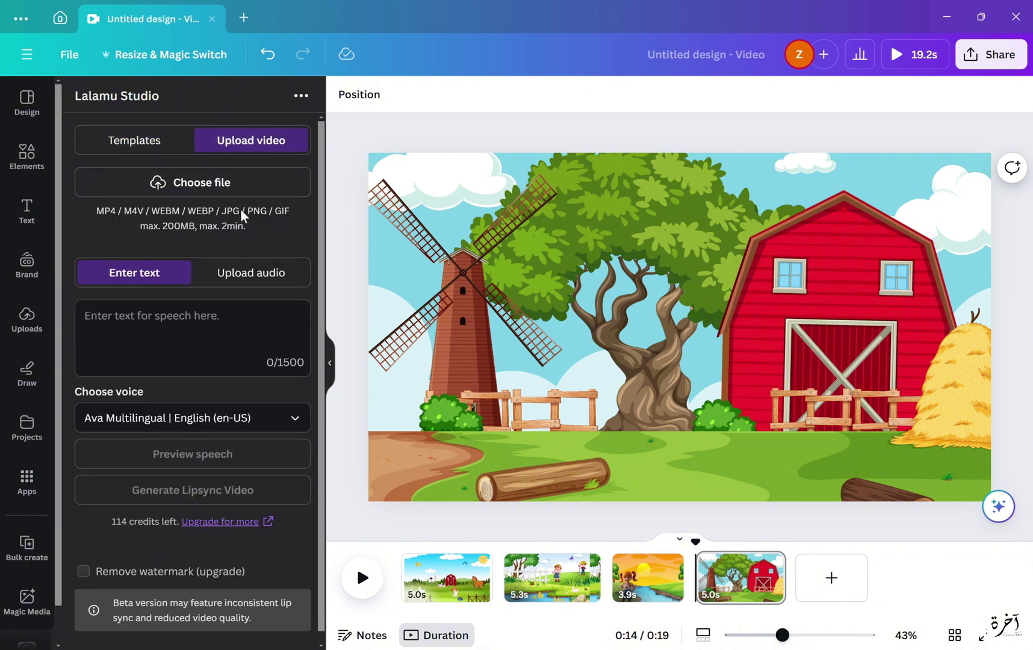
pyautogui.click(231, 190)
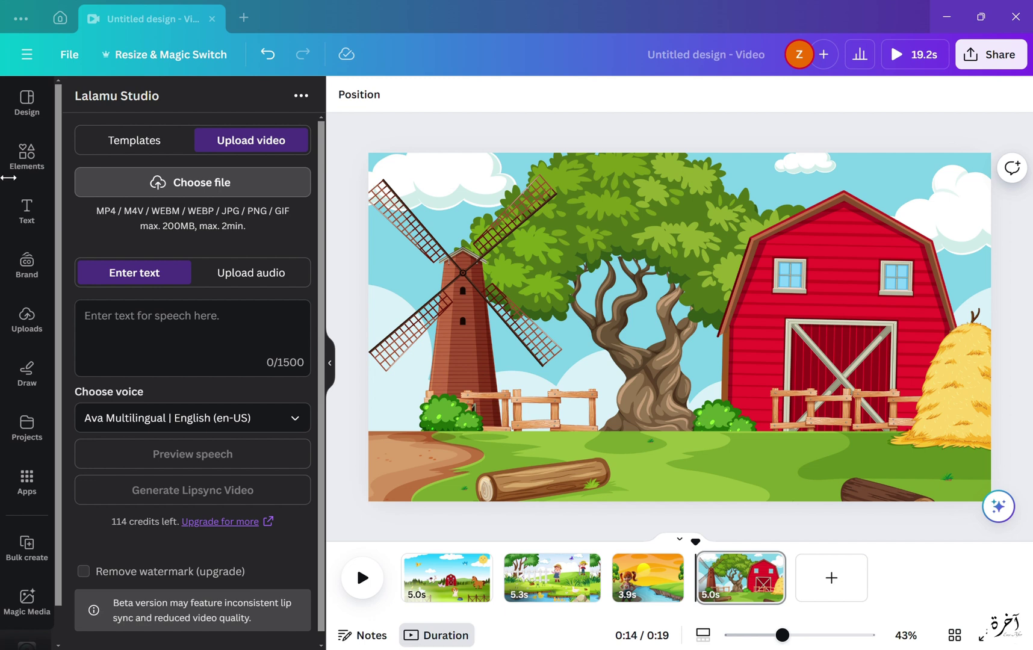
pyautogui.doubleClick(170, 161)
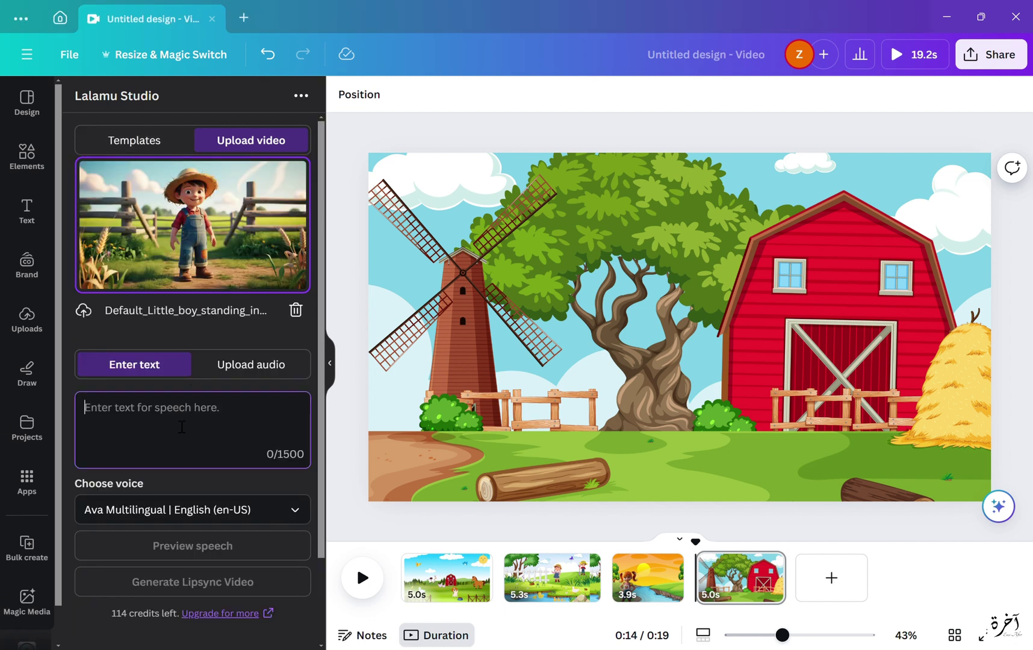
# Enter the speech text "MY NAME IS", the character's name and "AND I LOVE FARMING", with the voice Ana | English (en-US)
pyautogui.write('MY NAME IS BOB AND I LOVE FARMI')
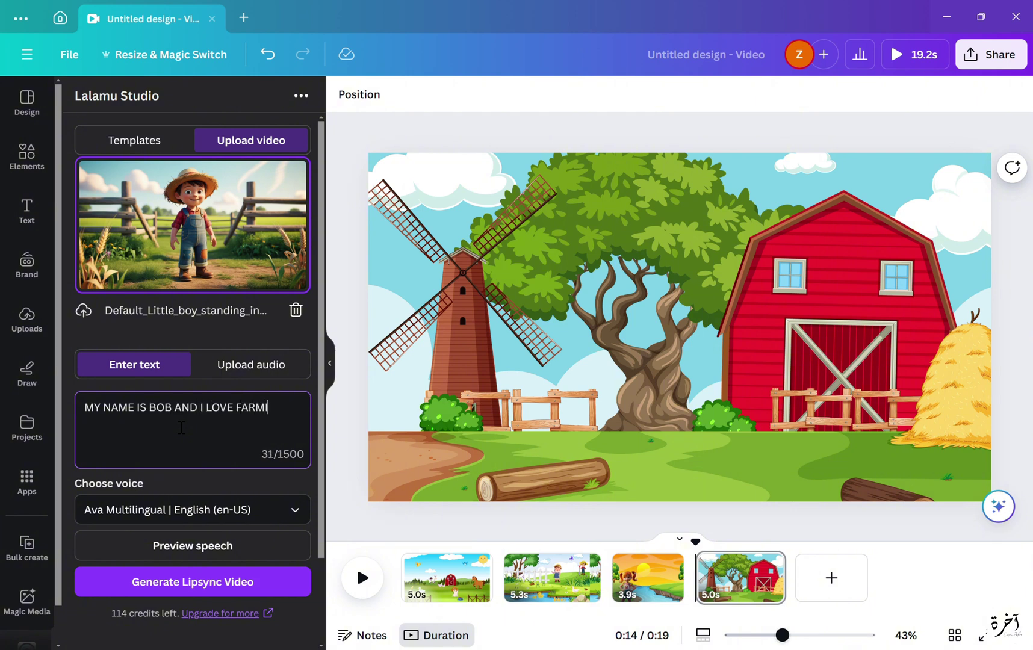
pyautogui.click(211, 515)
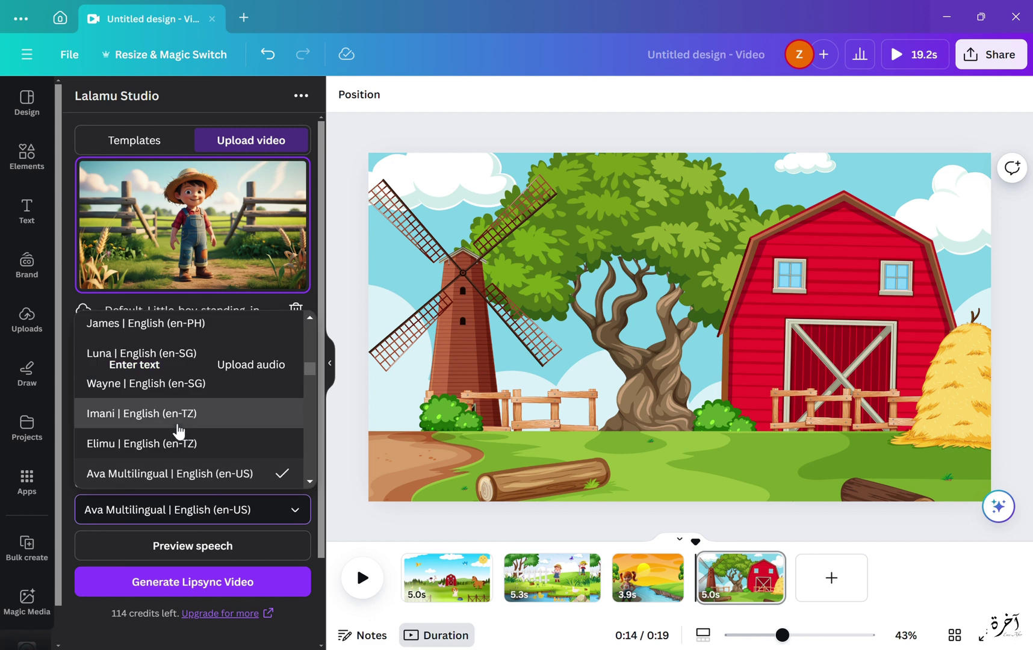
pyautogui.scroll(5, 176, 427)
pyautogui.click(138, 341)
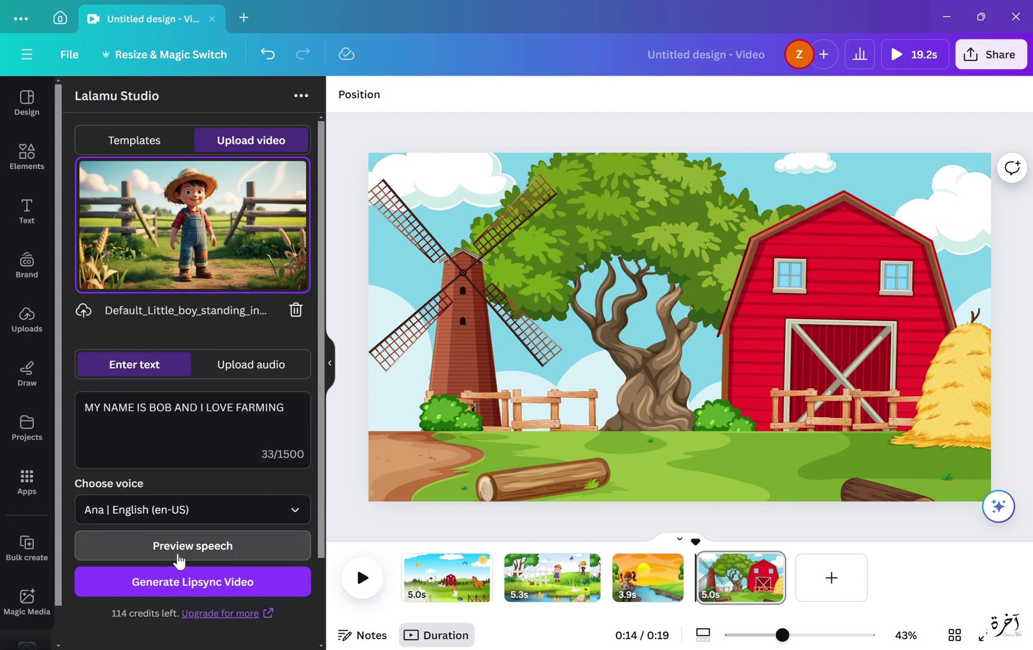
# Preview the boy's speech, generate his lip-sync video and add it to the design
pyautogui.click(192, 545)
pyautogui.click(93, 419)
pyautogui.click(187, 473)
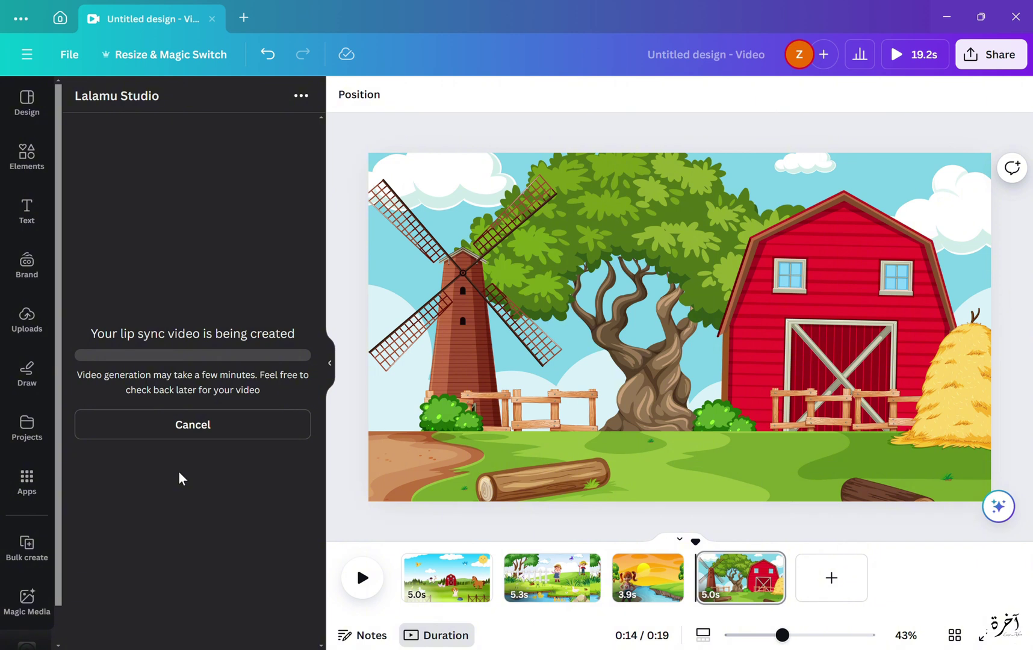
pyautogui.click(216, 329)
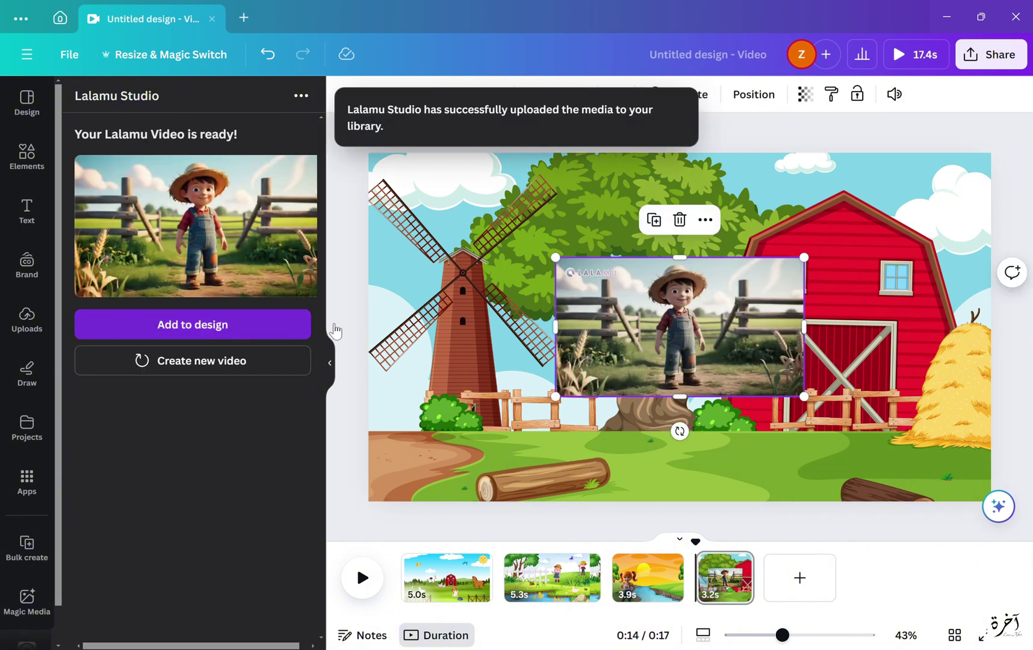
# Enlarge the boy's video, remove its background and stand the cutout on the grass between the windmill and barn
pyautogui.moveTo(555, 396); pyautogui.dragTo(422, 471)
pyautogui.click(362, 106)
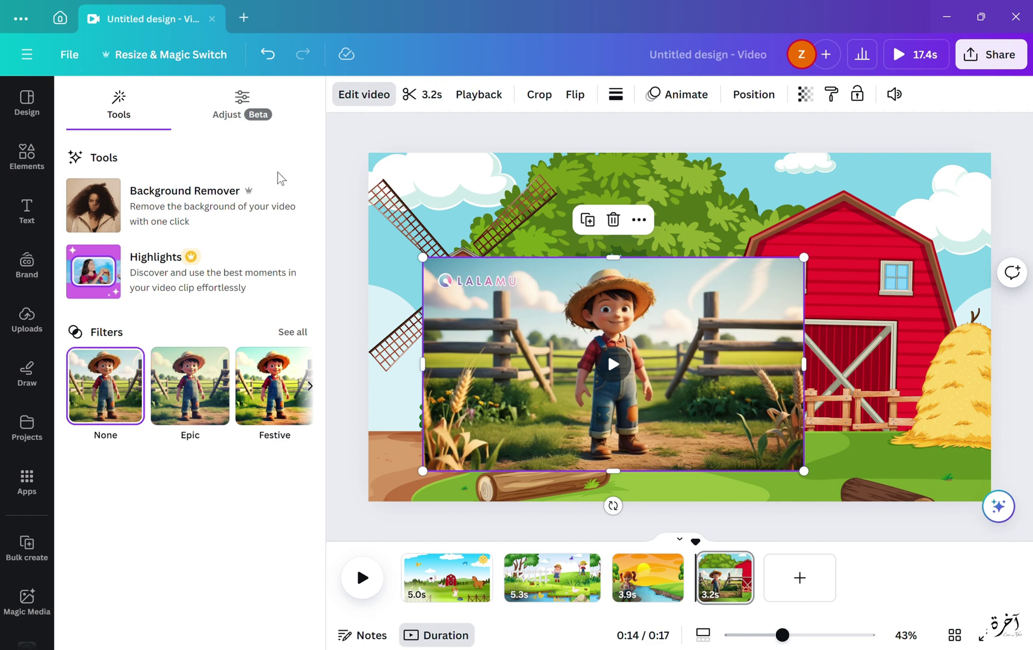
pyautogui.click(121, 222)
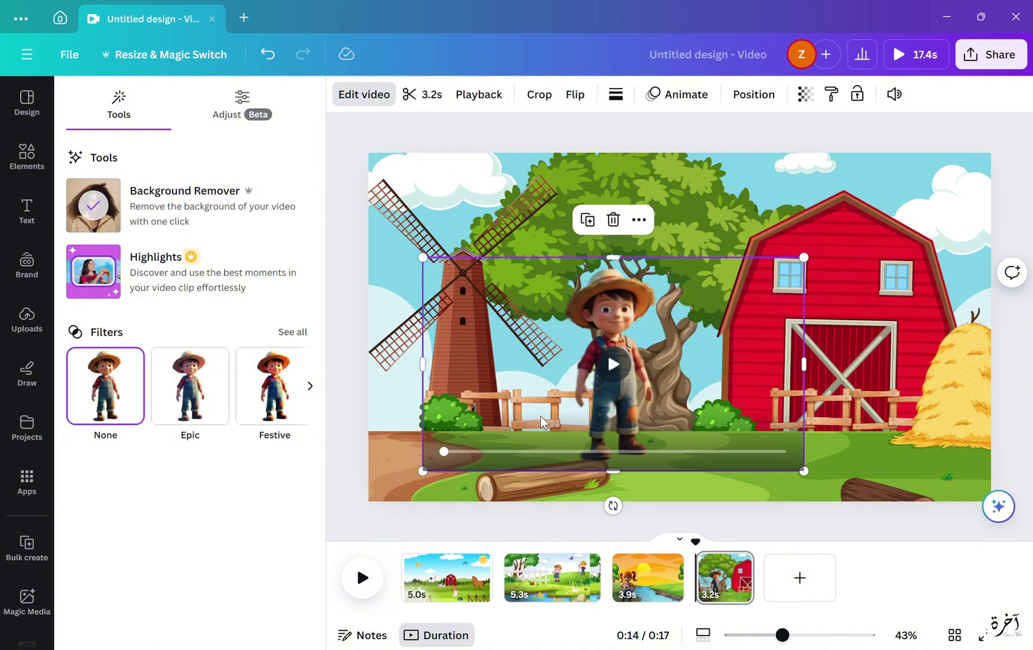
pyautogui.moveTo(423, 471); pyautogui.dragTo(364, 504)
pyautogui.moveTo(636, 471); pyautogui.dragTo(734, 438)
# Search the graphics for BIRDS and place a bird graphic above the boy in the barn scene
pyautogui.click(734, 437)
pyautogui.click(26, 156)
pyautogui.write('BIRDS')
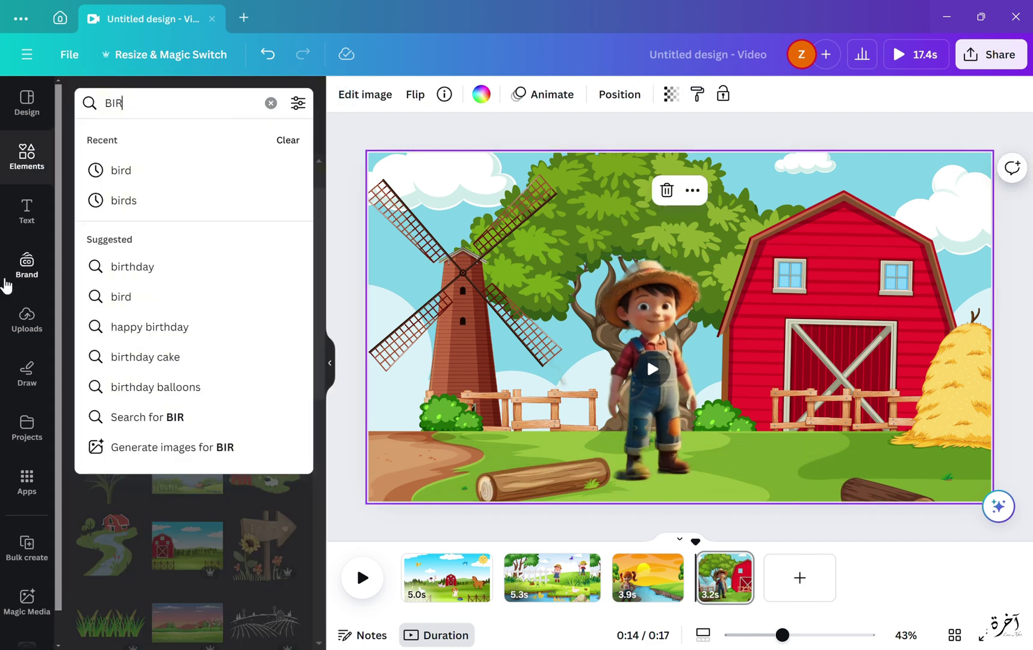
pyautogui.press('Return')
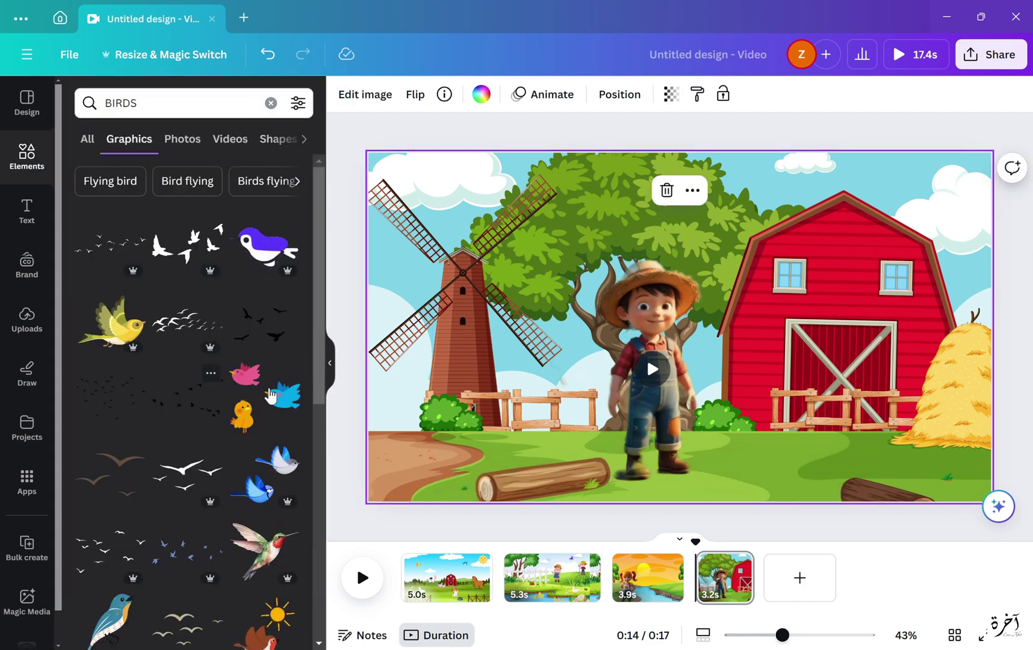
pyautogui.scroll(-1, 273, 414)
pyautogui.click(271, 361)
pyautogui.moveTo(544, 464); pyautogui.dragTo(648, 219)
pyautogui.scroll(-5, 203, 416)
# Clear the BIRDS search and search the audio category for FARM SOUNDS for the first farm scene
pyautogui.tripleClick(177, 107)
pyautogui.write('SUN')
pyautogui.press('Return')
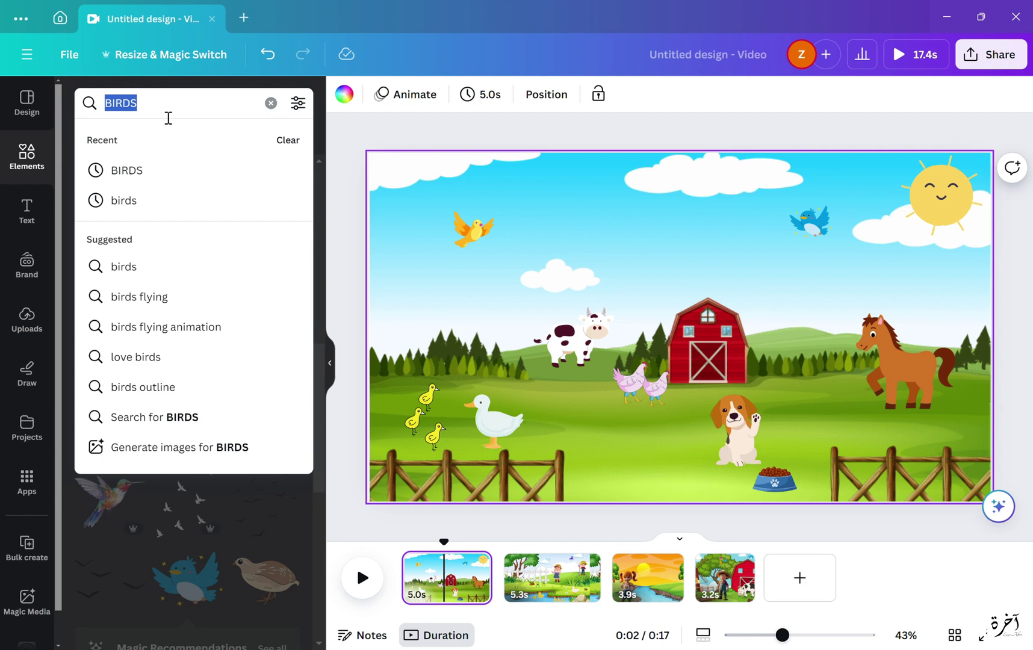
pyautogui.press('BackSpace')
pyautogui.scroll(-2, 181, 301)
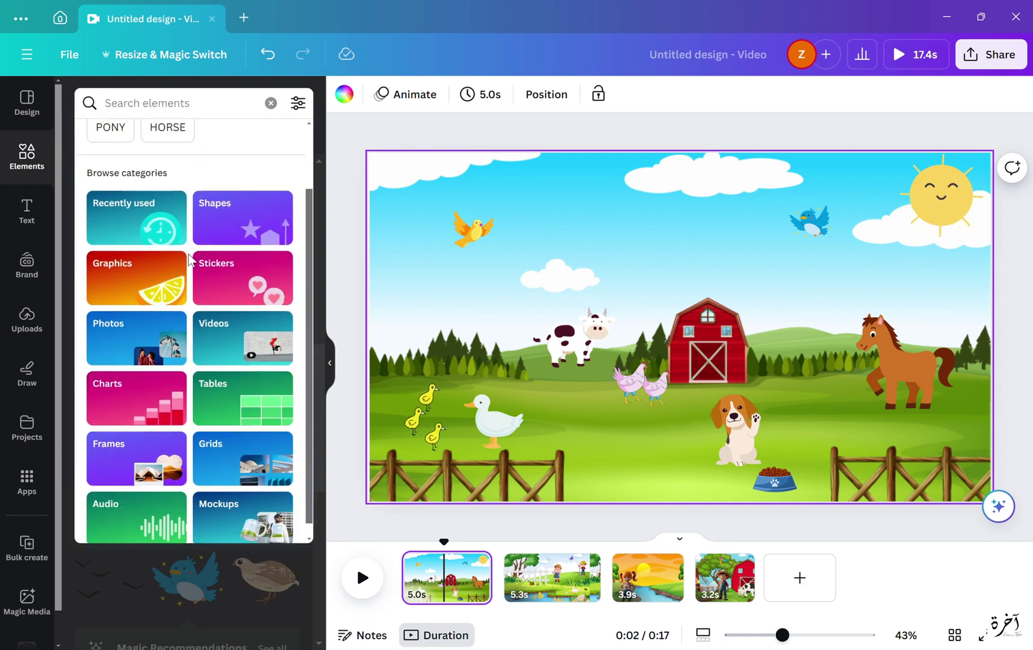
pyautogui.click(125, 517)
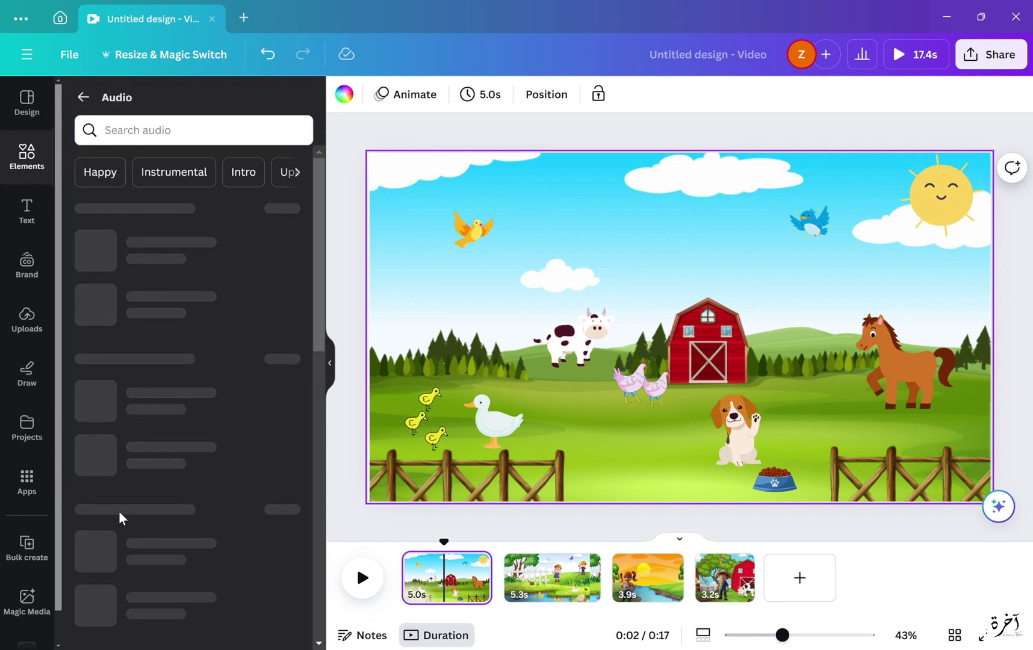
pyautogui.click(161, 133)
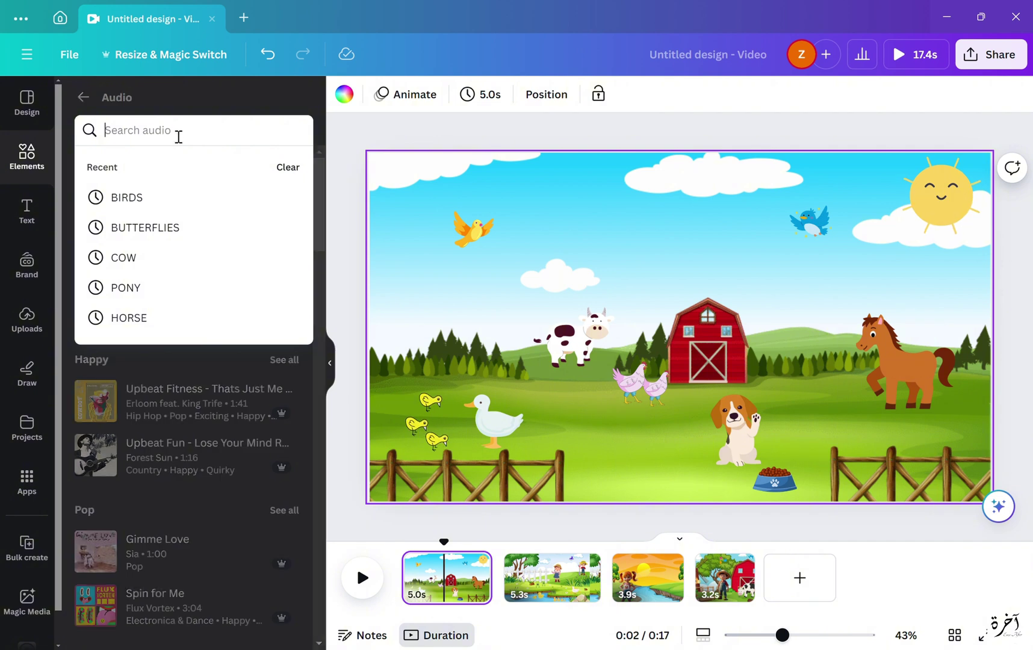
pyautogui.write('FARM SOUNDS')
pyautogui.press('Return')
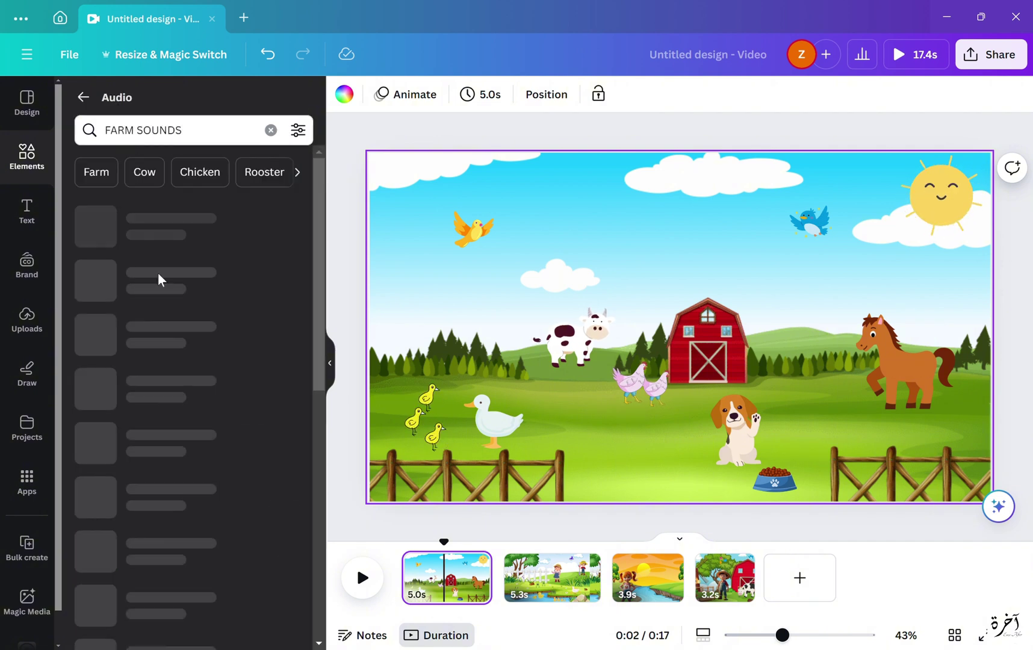
# Search the audio category for Farm, Cow and kids farm sounds
pyautogui.click(98, 174)
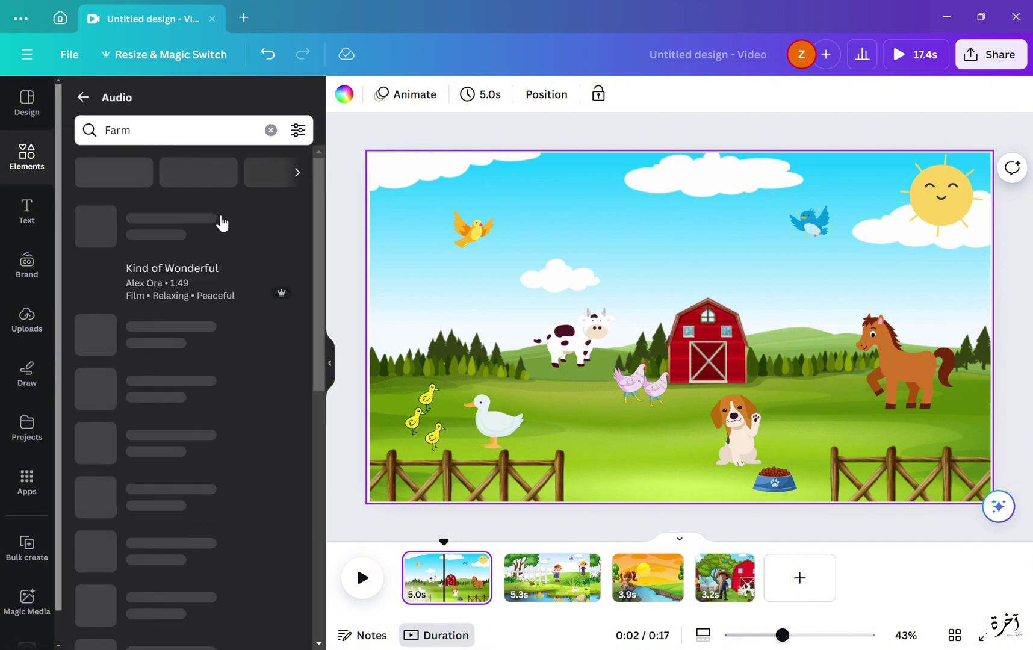
pyautogui.click(159, 173)
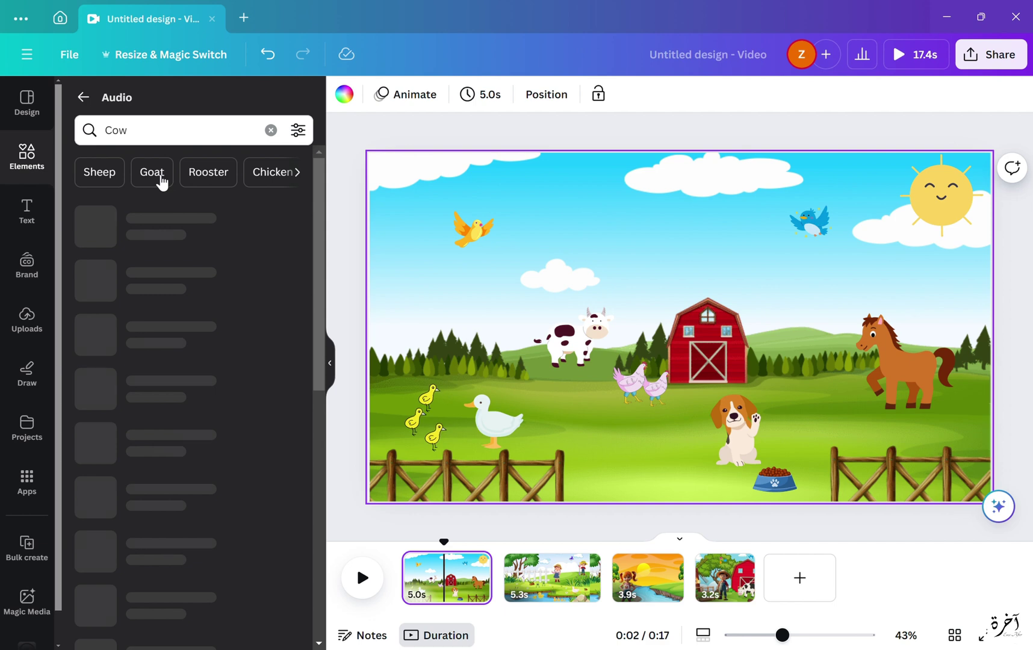
pyautogui.click(168, 144)
pyautogui.write('kids farm')
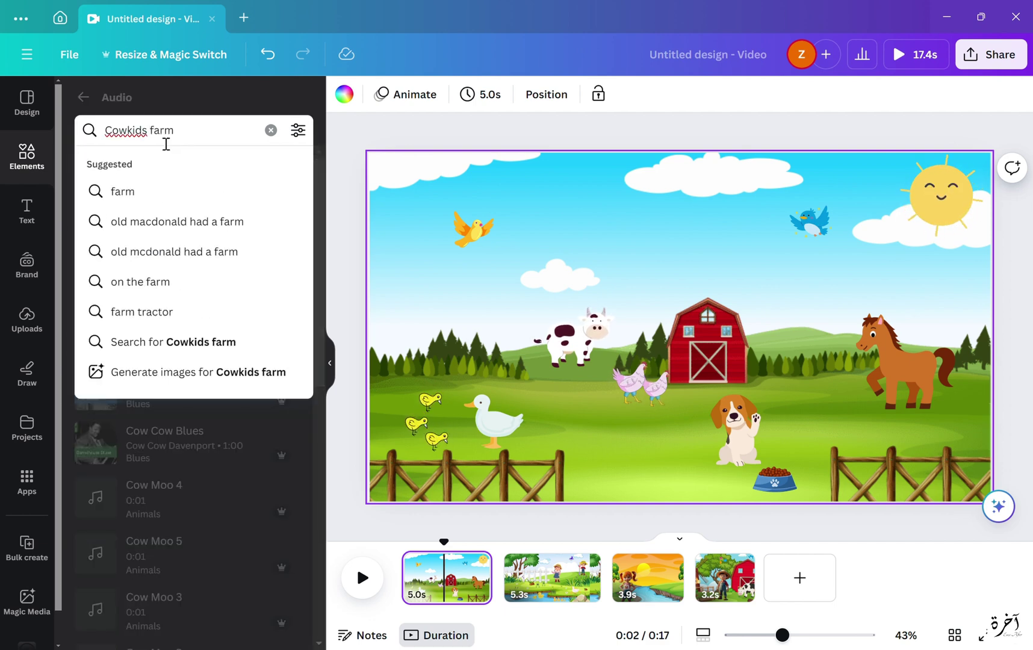
pyautogui.hotkey('ctrl', 'a')
pyautogui.press('BackSpace')
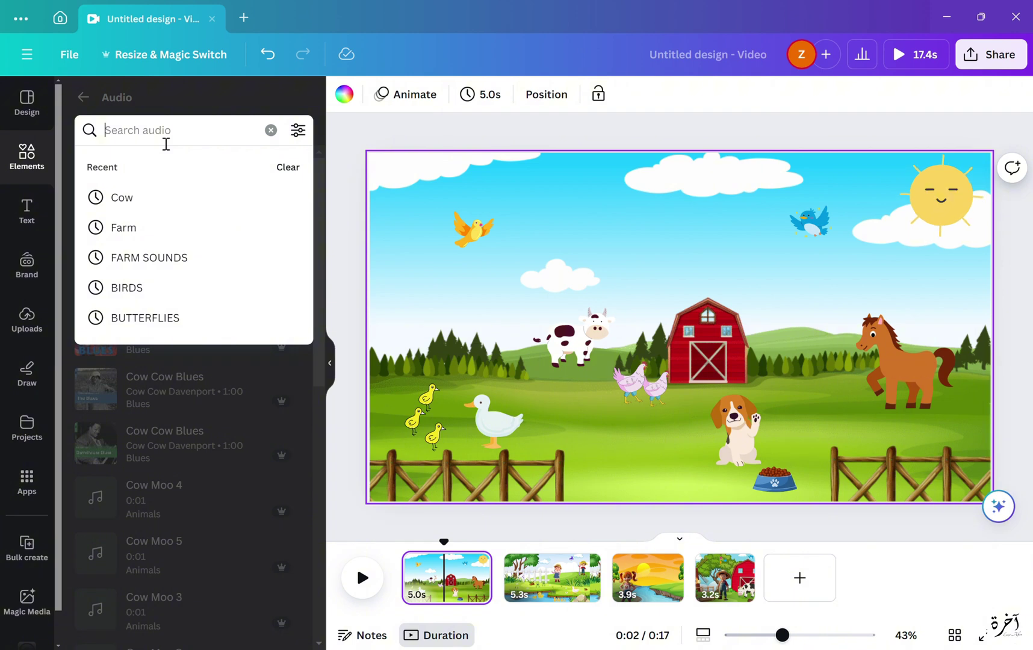
pyautogui.write('kids farm sounds')
pyautogui.press('Return')
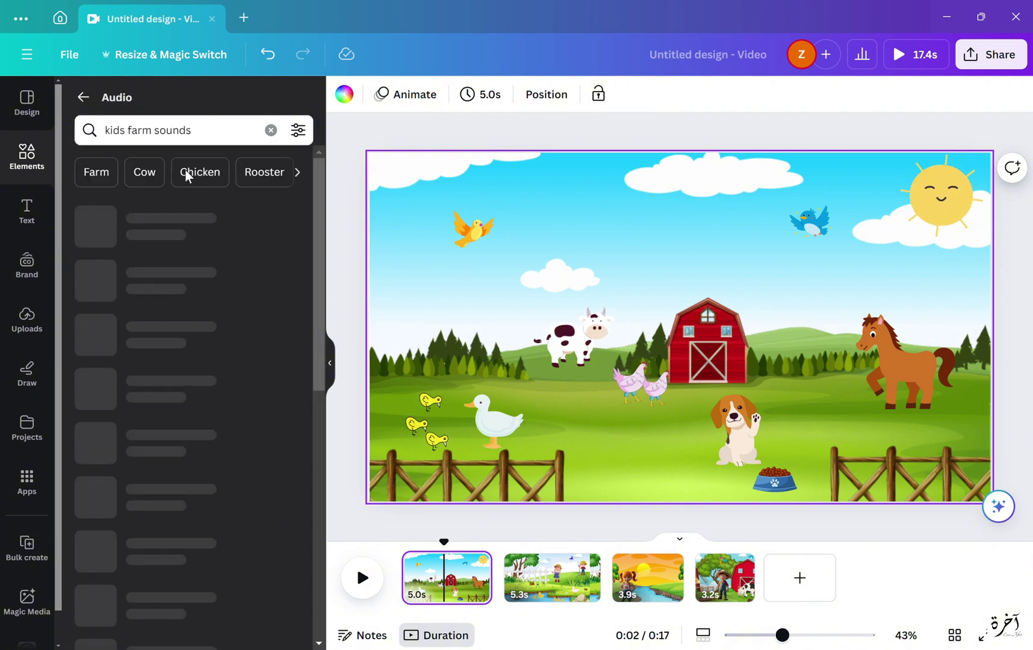
# Search the audio for old macdonald had a farm and preview the first versions of the song
pyautogui.click(120, 130)
pyautogui.write('old ma')
pyautogui.click(184, 191)
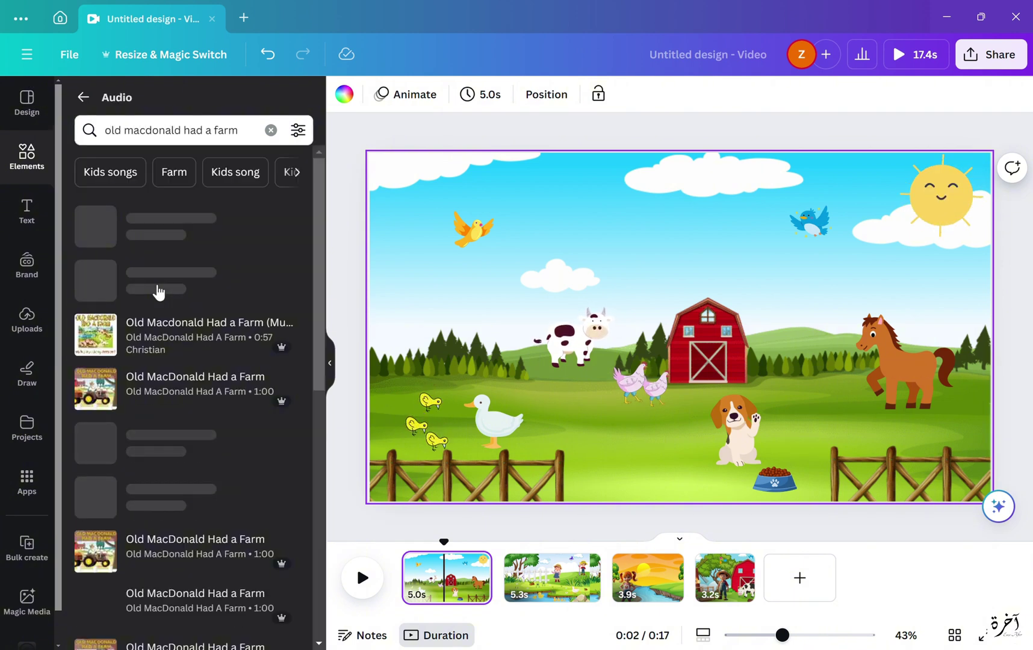
pyautogui.click(98, 286)
pyautogui.scroll(-4, 96, 334)
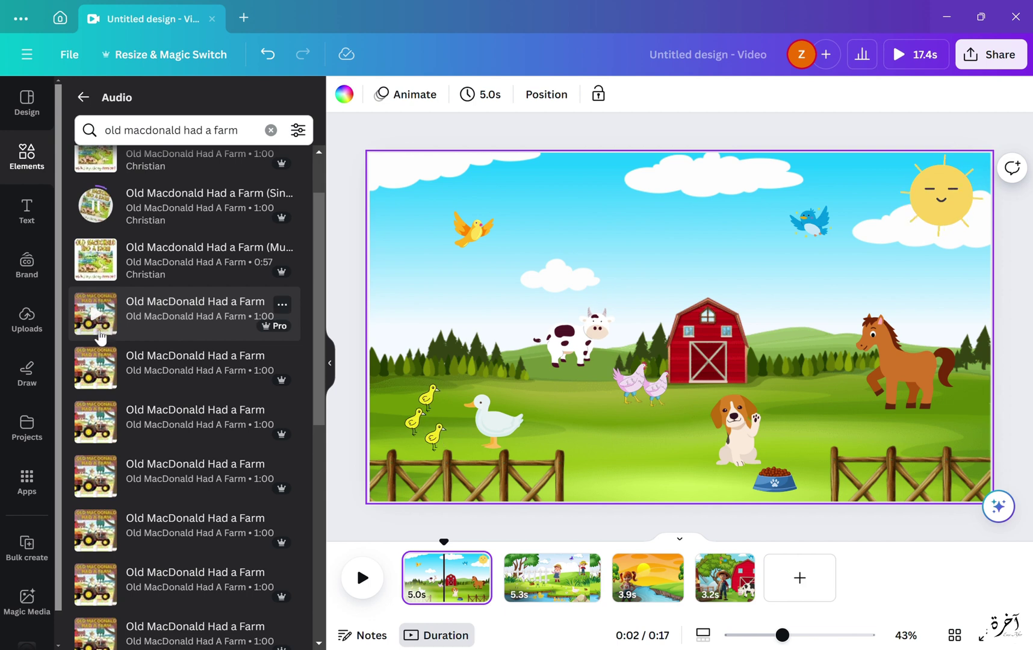
pyautogui.click(94, 507)
# Preview more Old Macdonald Had A Farm versions further down, including those by Patsy Biscoe & Friends, The Countdown Kids and Nursery Rhymes ABC
pyautogui.scroll(-3, 98, 500)
pyautogui.scroll(-6, 99, 503)
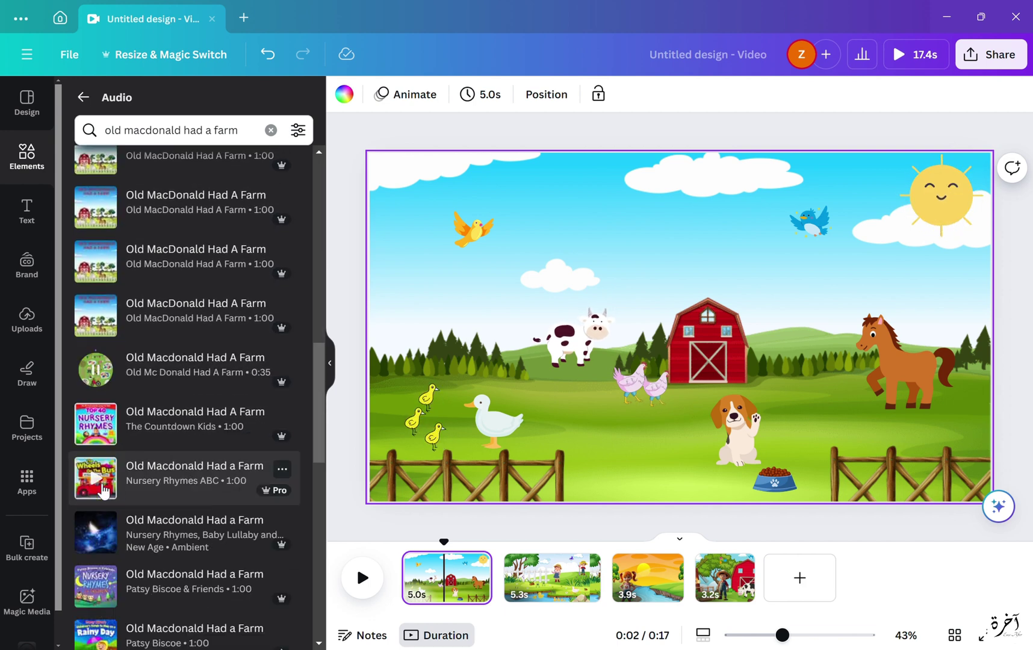
pyautogui.scroll(-1, 100, 406)
pyautogui.click(95, 511)
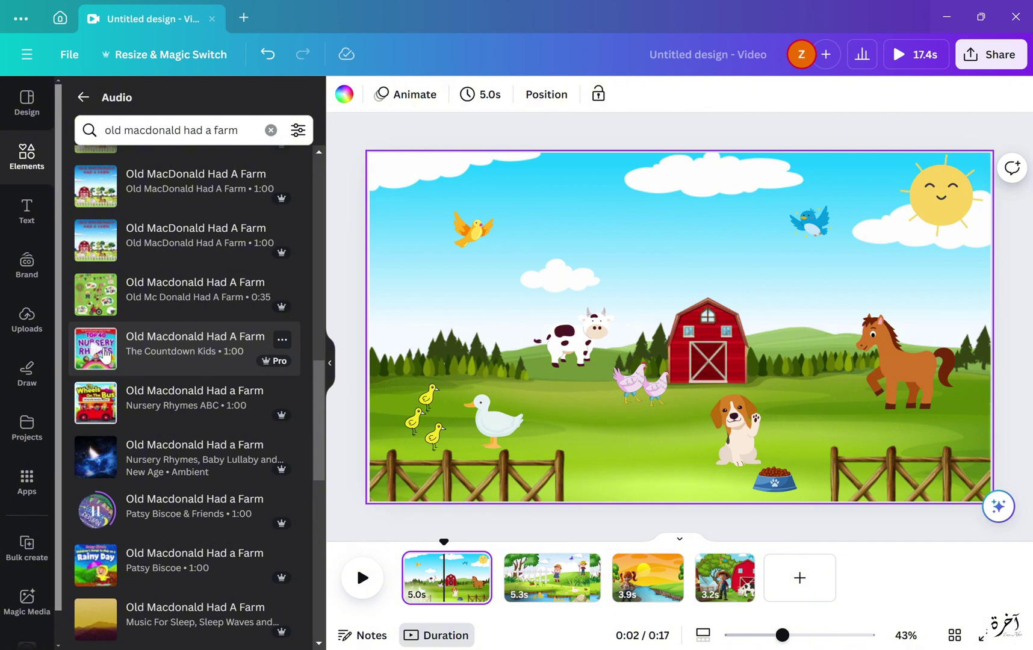
pyautogui.click(103, 354)
pyautogui.click(99, 410)
pyautogui.click(100, 297)
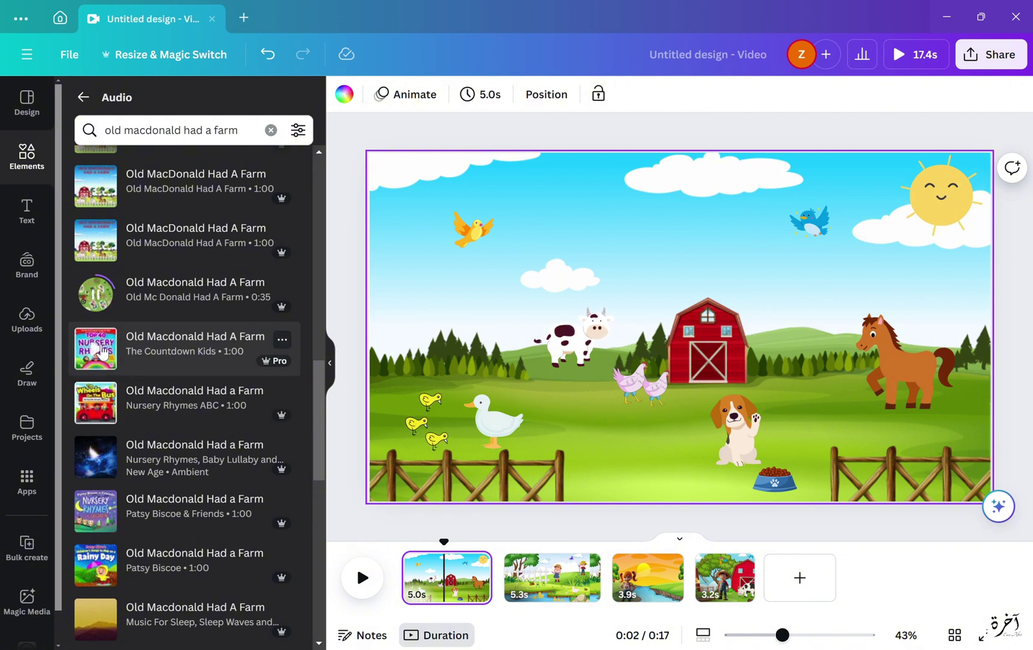
# Add The Countdown Kids' Old Macdonald Had A Farm track at the start of the timeline and trim it to 5.6 s
pyautogui.moveTo(181, 346); pyautogui.dragTo(405, 601)
pyautogui.click(654, 225)
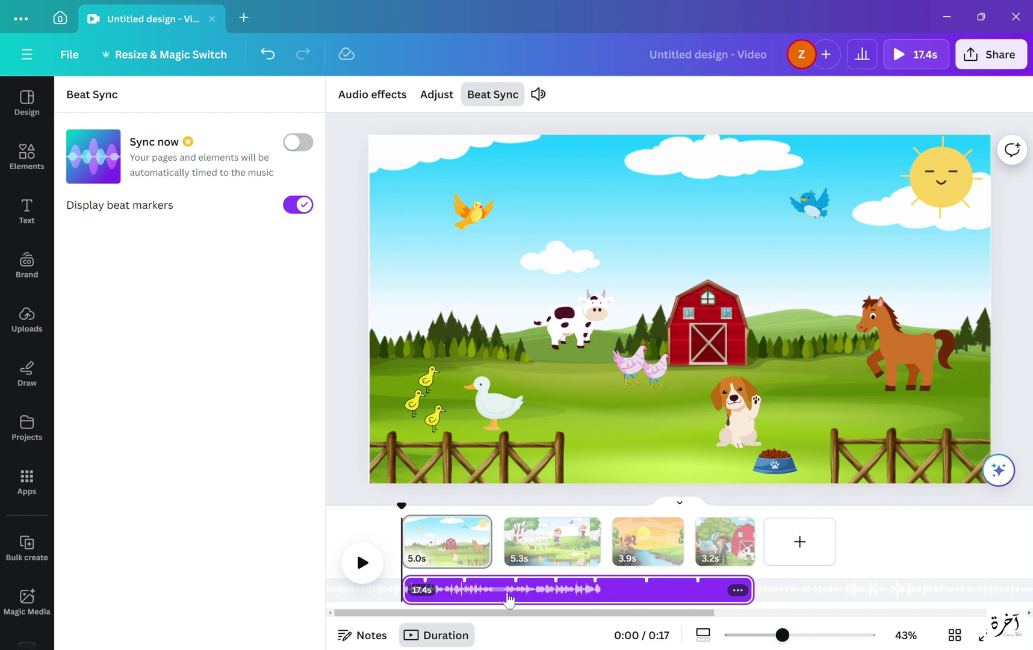
pyautogui.click(505, 602)
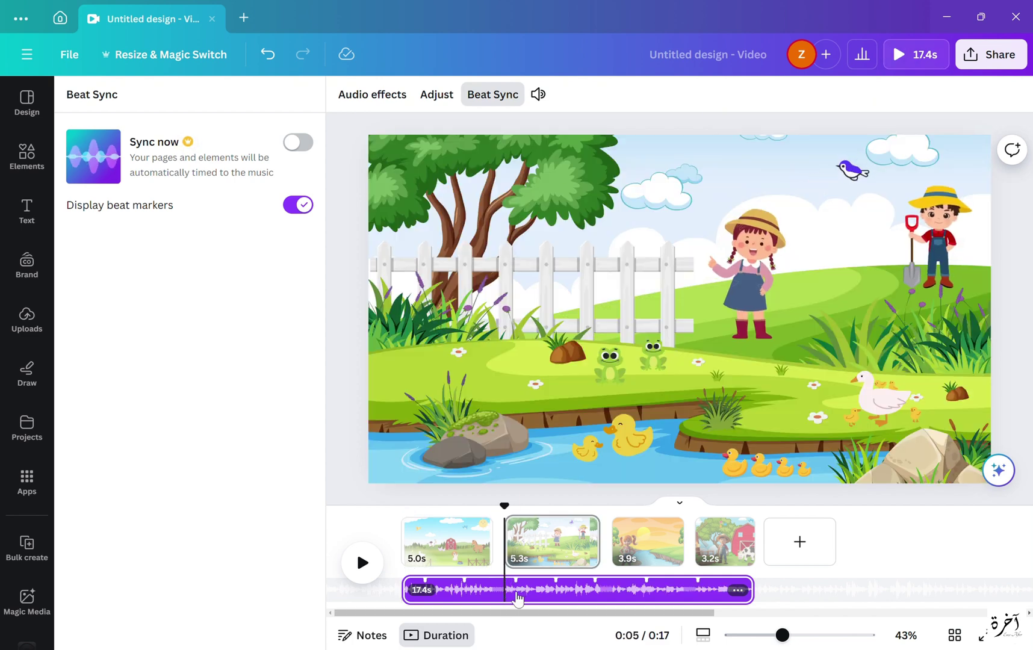
pyautogui.moveTo(754, 595); pyautogui.dragTo(518, 595)
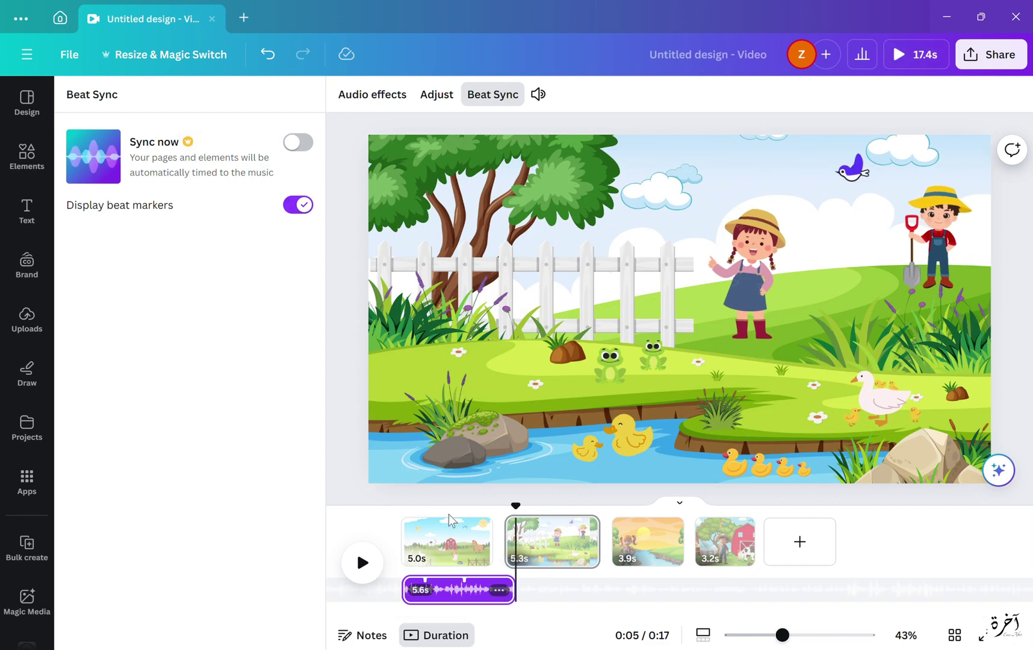
# Search the audio for ducks and Quack, preview the sounds and add Duck Animal Quacking under the second scene
pyautogui.click(26, 158)
pyautogui.tripleClick(212, 138)
pyautogui.write('ducks')
pyautogui.press('Return')
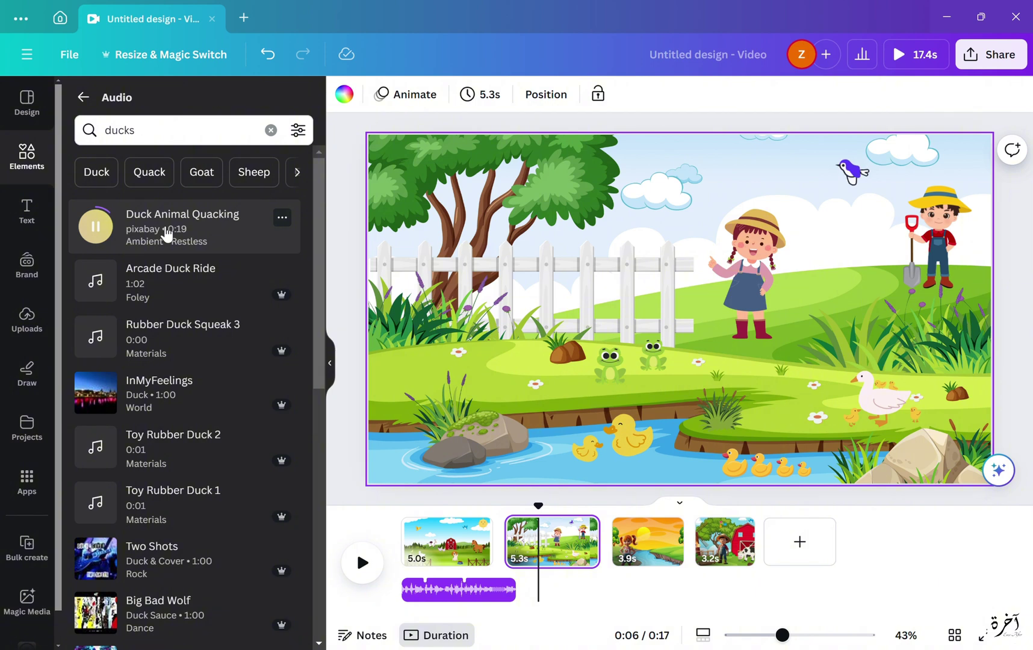
pyautogui.click(149, 171)
pyautogui.click(106, 347)
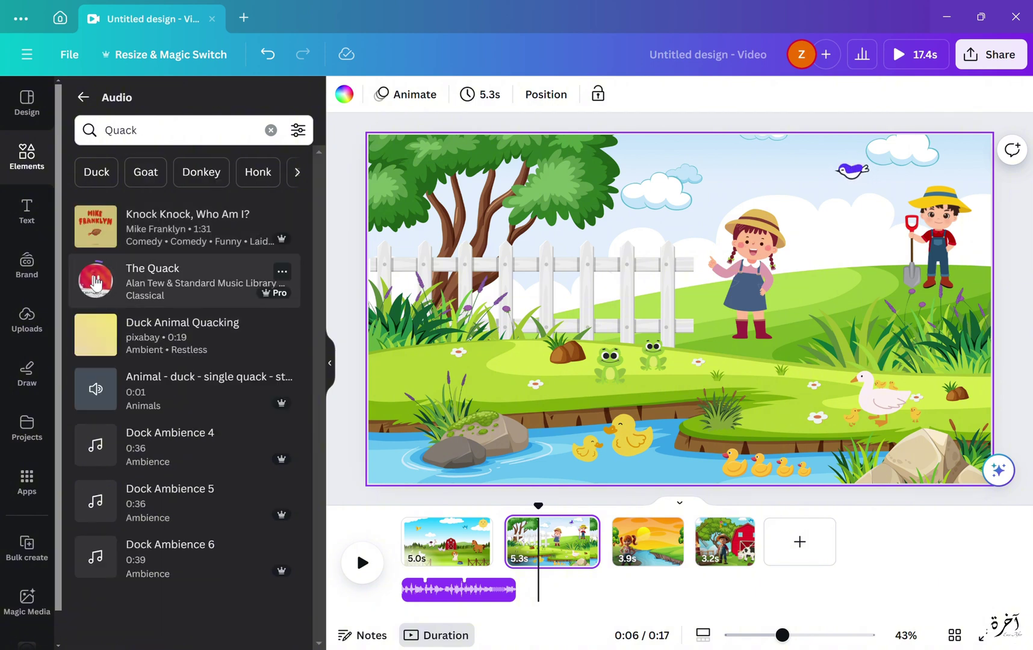
pyautogui.moveTo(97, 346); pyautogui.dragTo(545, 588)
pyautogui.click(499, 595)
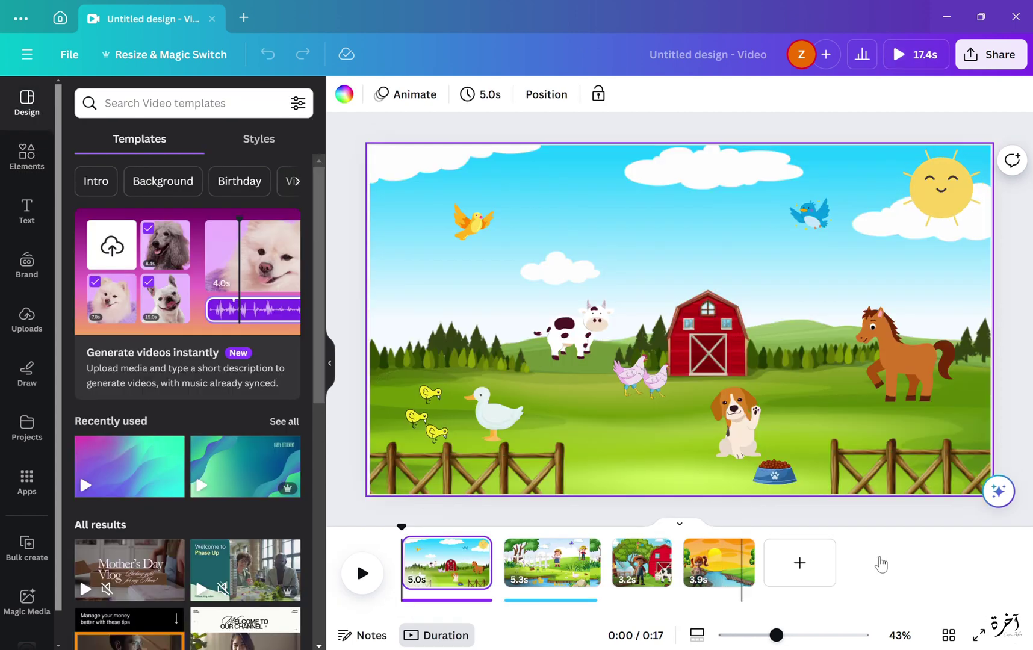
# Open the sharing options for the farm video
pyautogui.click(990, 58)
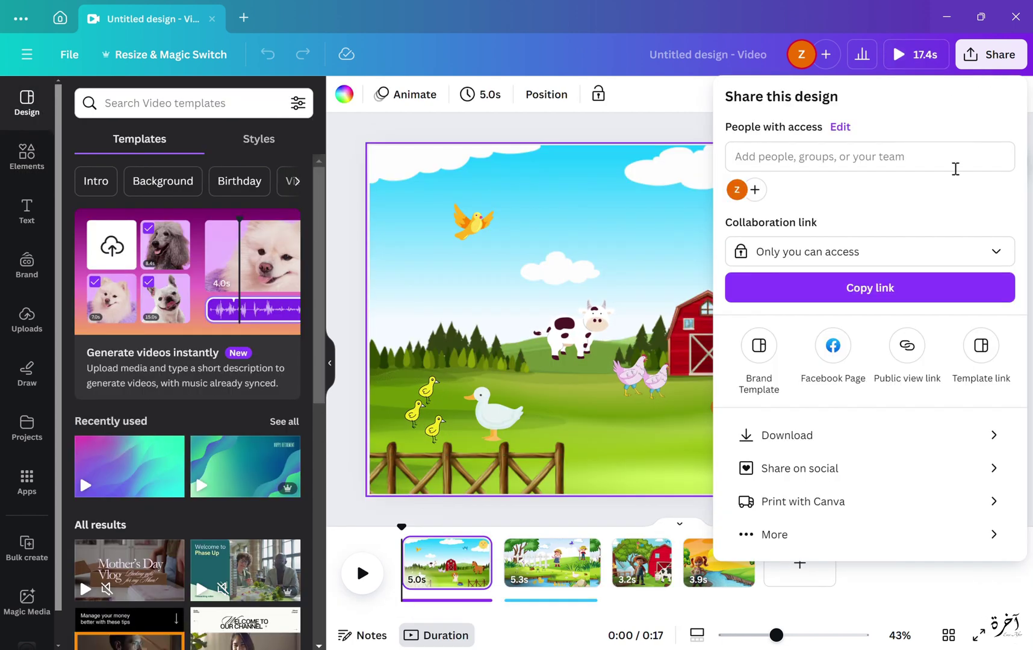